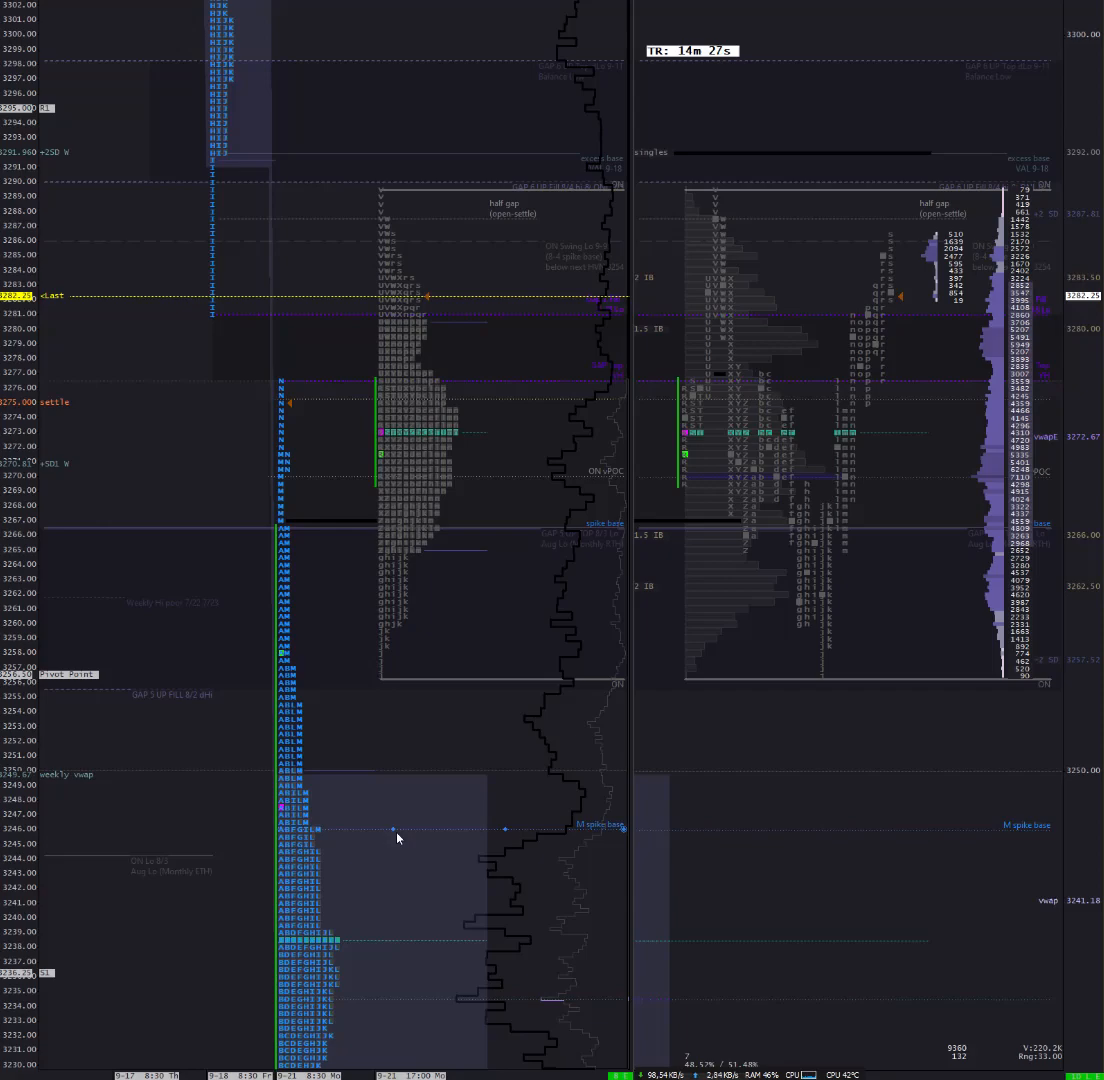
Step: Turn on Letters/Blocks In Own Column for the day-session TPO profile and pan toward lower prices
right_click(294, 830)
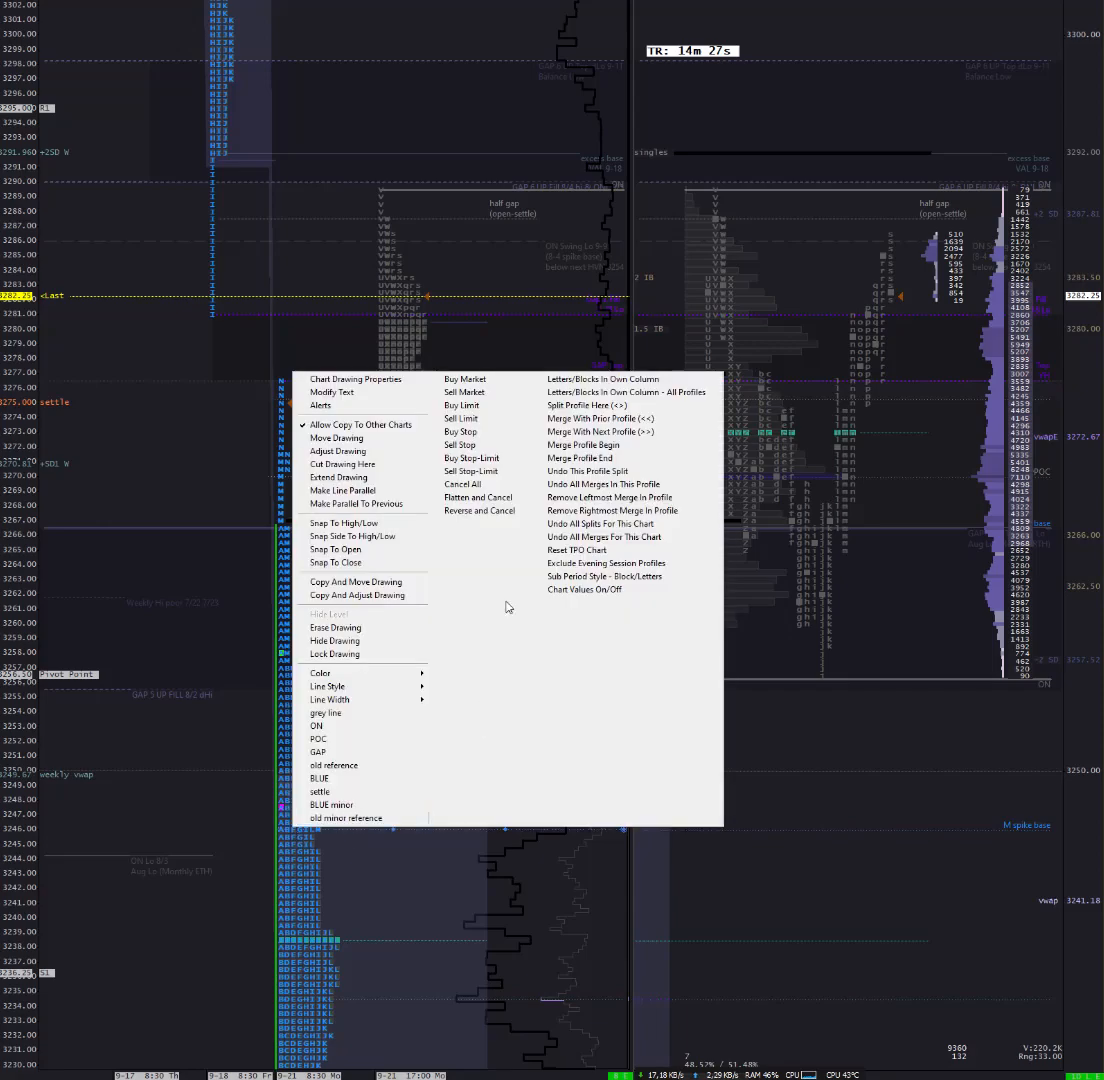
left_click(576, 380)
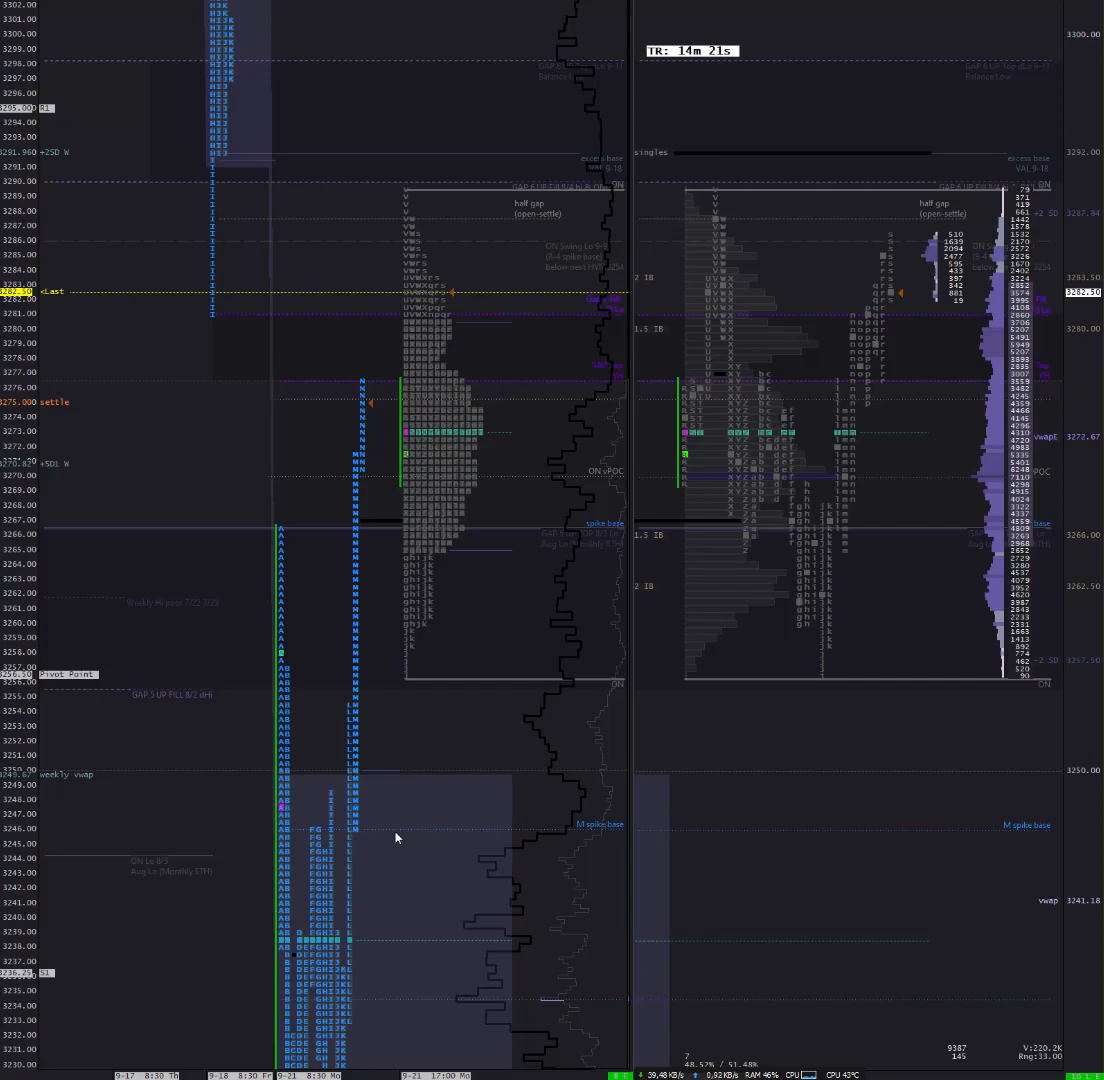
left_click_drag(202, 936, 212, 882)
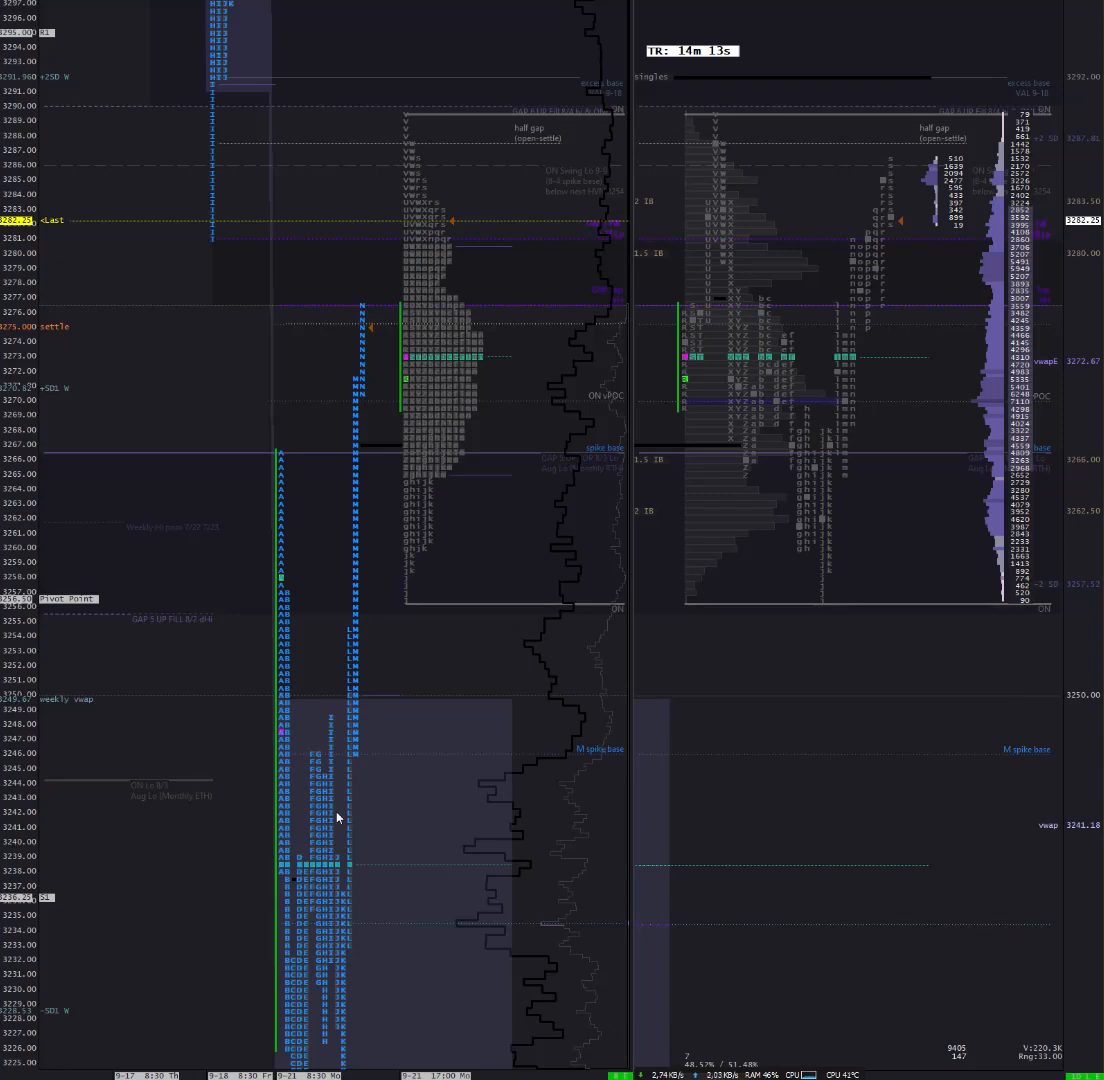
Step: Turn Letters/Blocks In Own Column back off to restack the letters, then pan toward higher prices
right_click(324, 818)
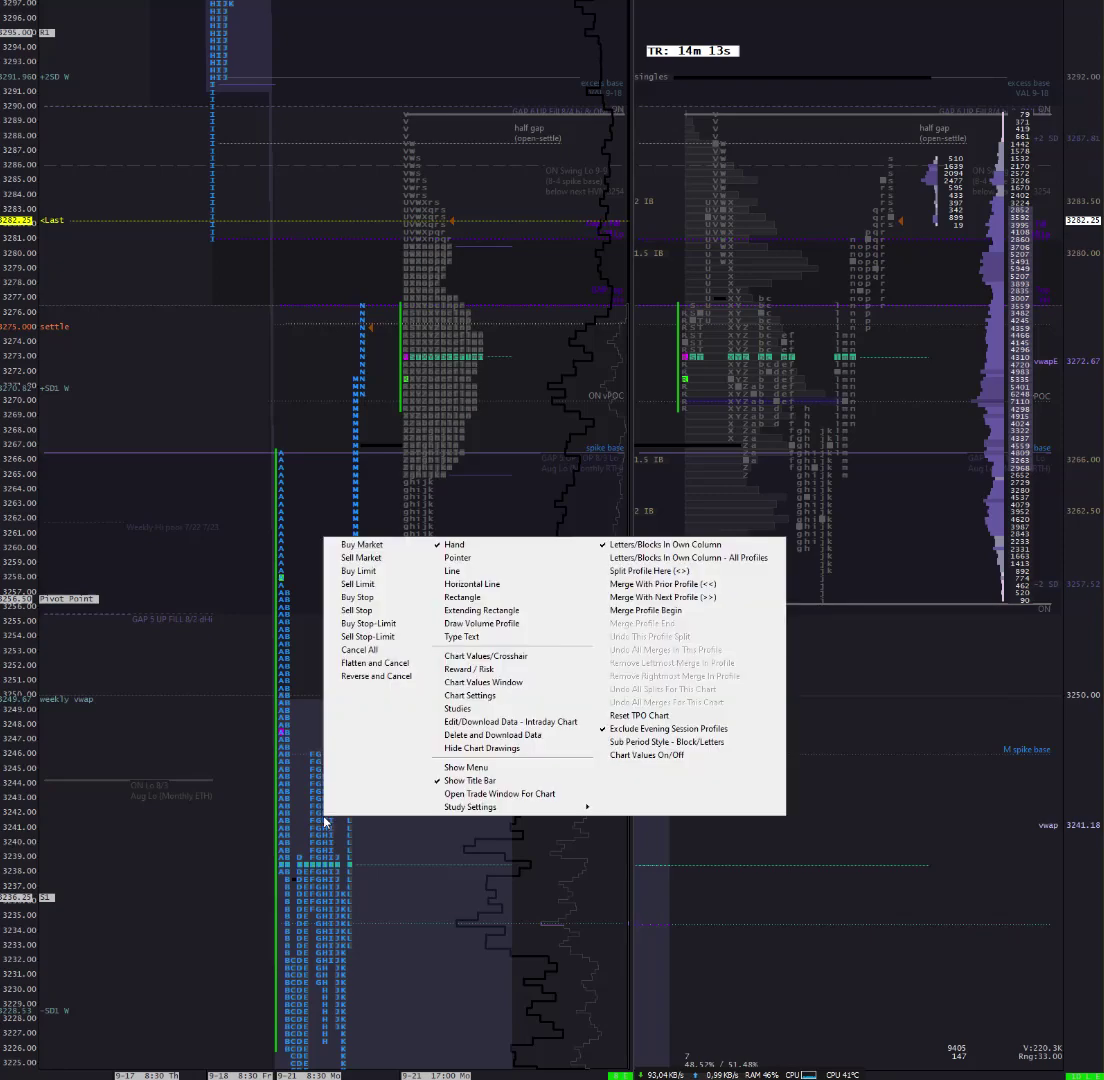
left_click(640, 557)
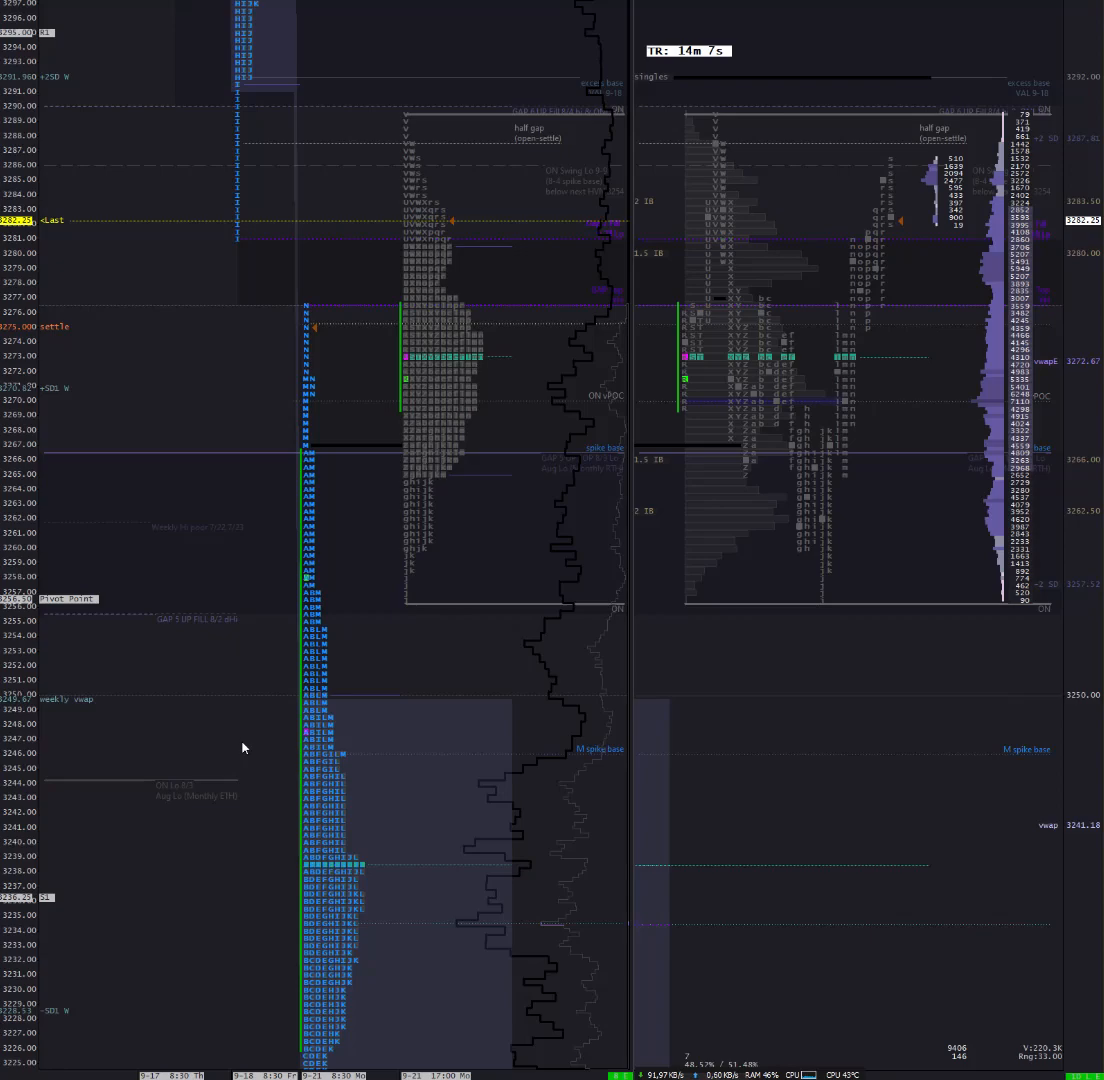
left_click_drag(241, 744, 222, 908)
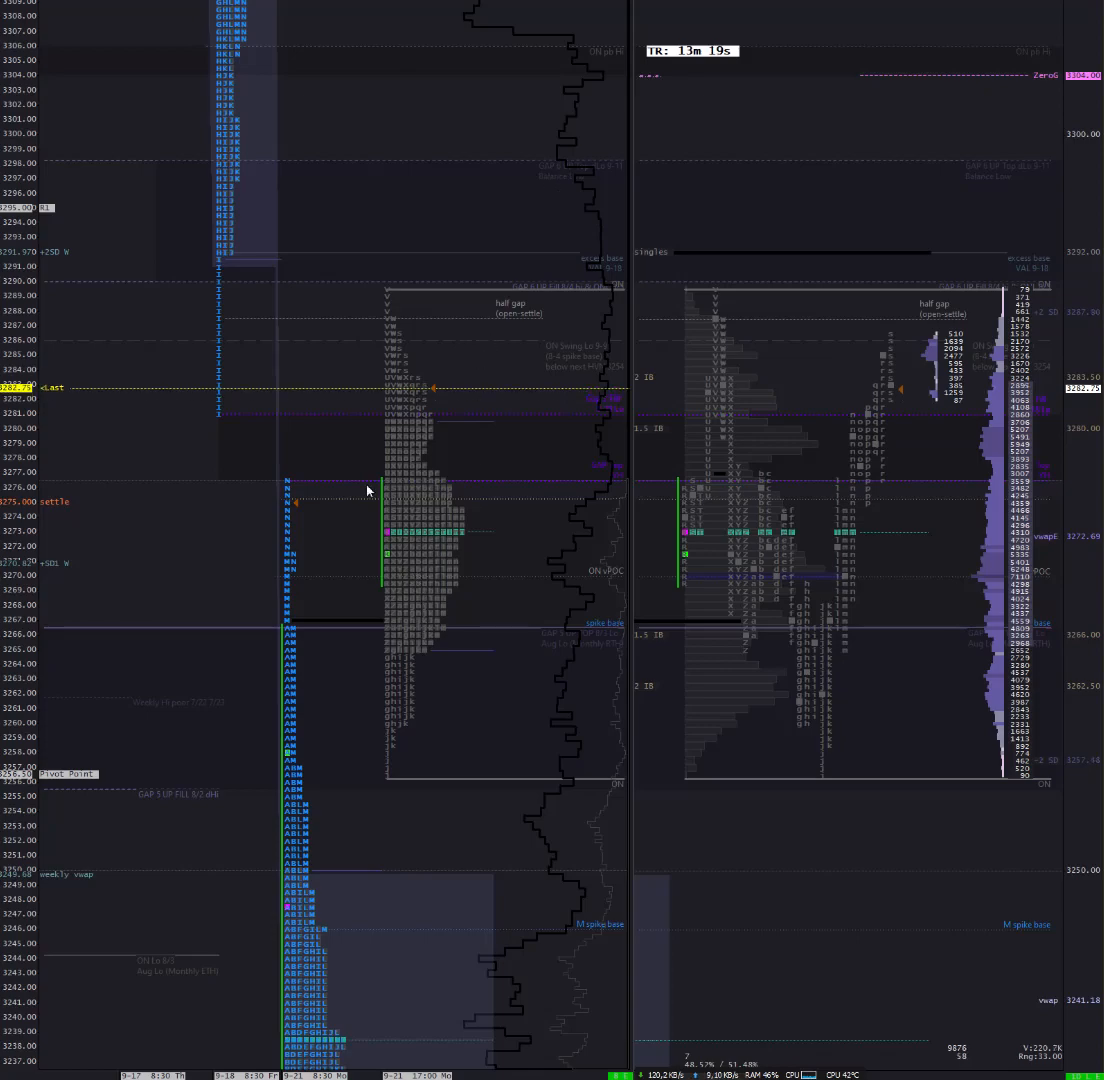
Step: Pan higher on the intraday charts and drag the TPO ON Day chart window into place by its title bar
left_click_drag(198, 554, 198, 622)
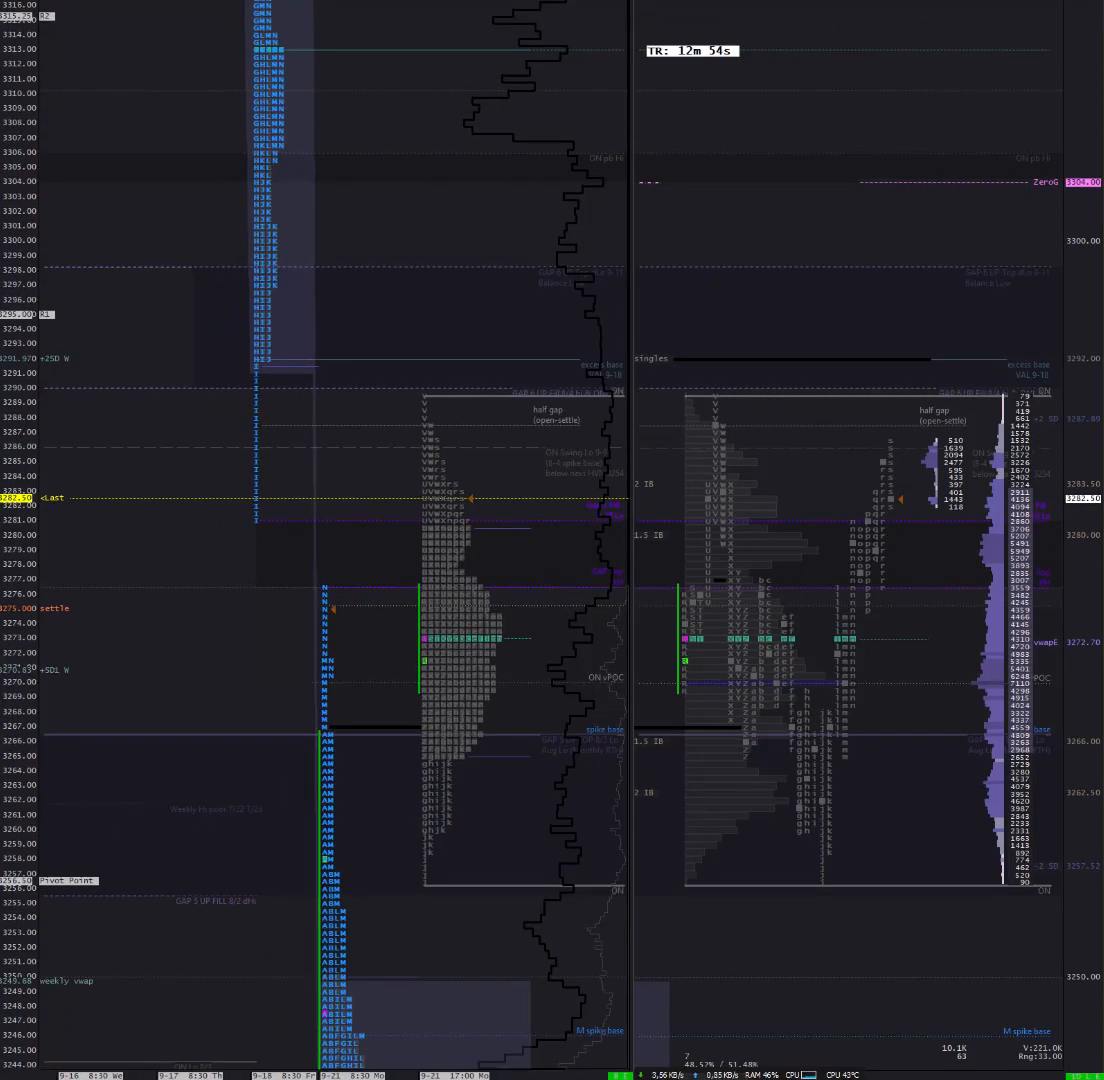
left_click_drag(607, 8, 607, 287)
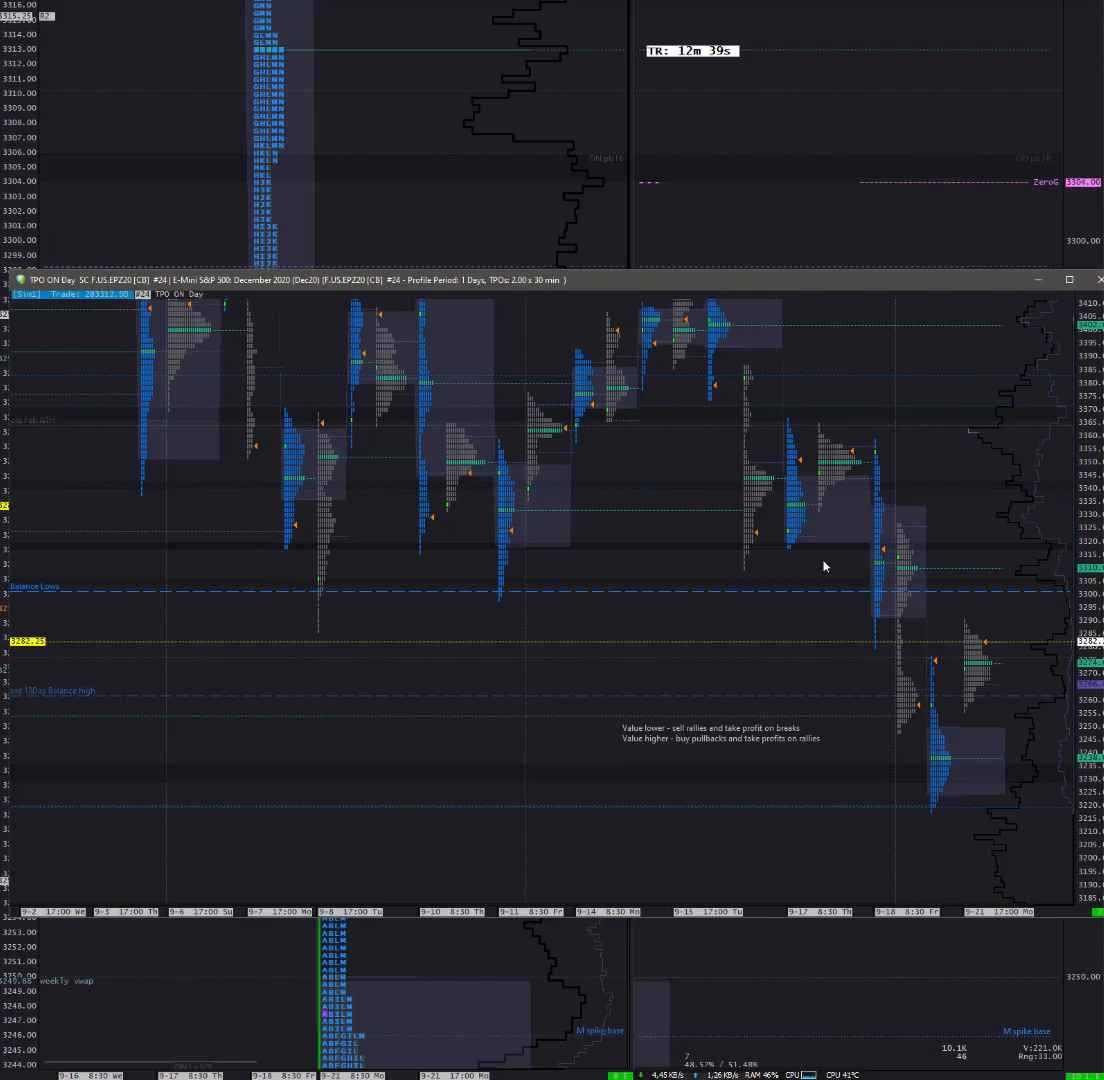
Step: Turn on Letters/Blocks In Own Column for the 9-17 profile on the multi-day chart
right_click(800, 520)
left_click(870, 470)
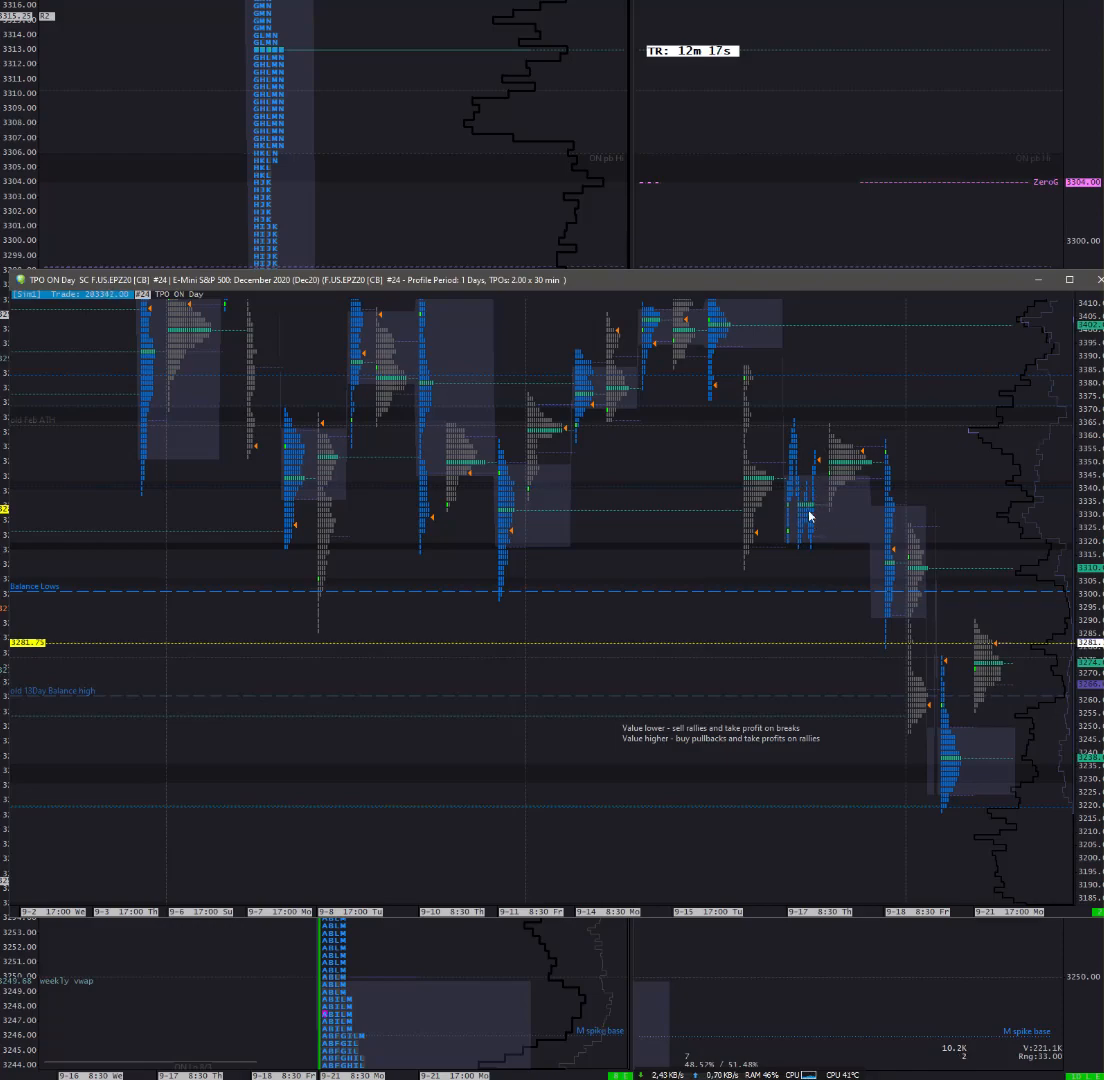
Step: Choose Letters/Blocks In Own Column - All Profiles on the TPO ON Day chart
right_click(949, 766)
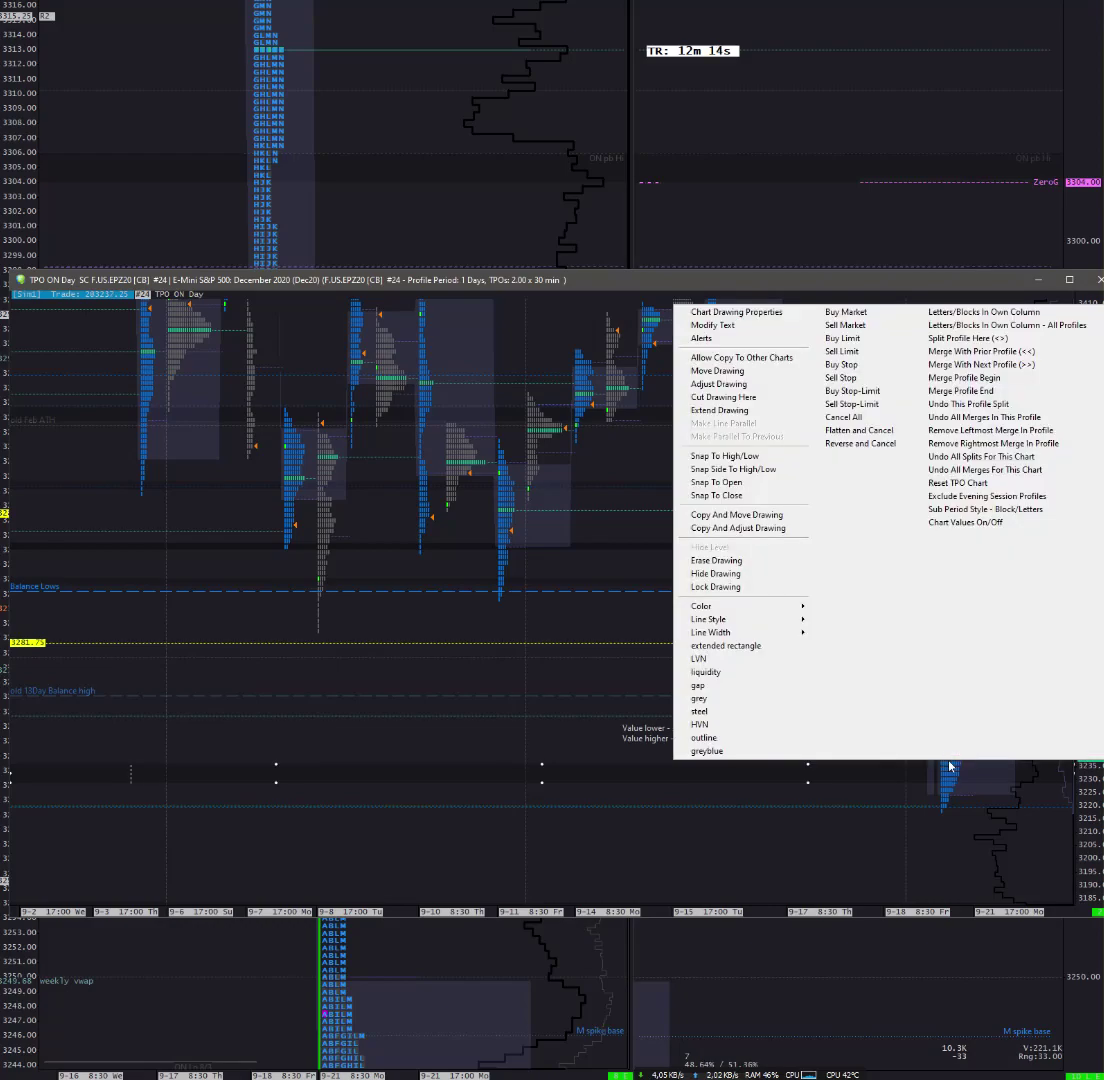
left_click(1007, 325)
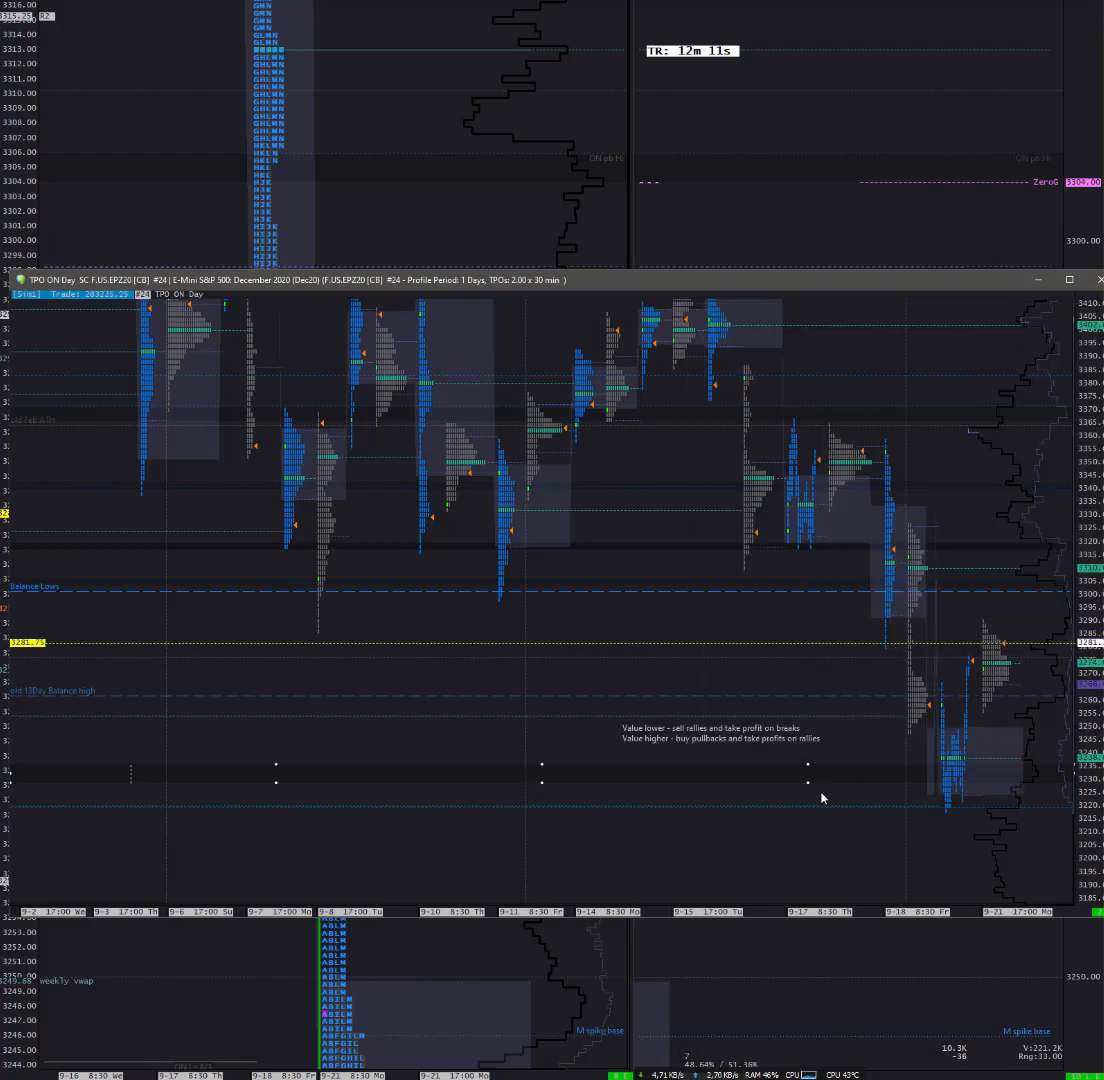
scroll(830, 750, "down", 2)
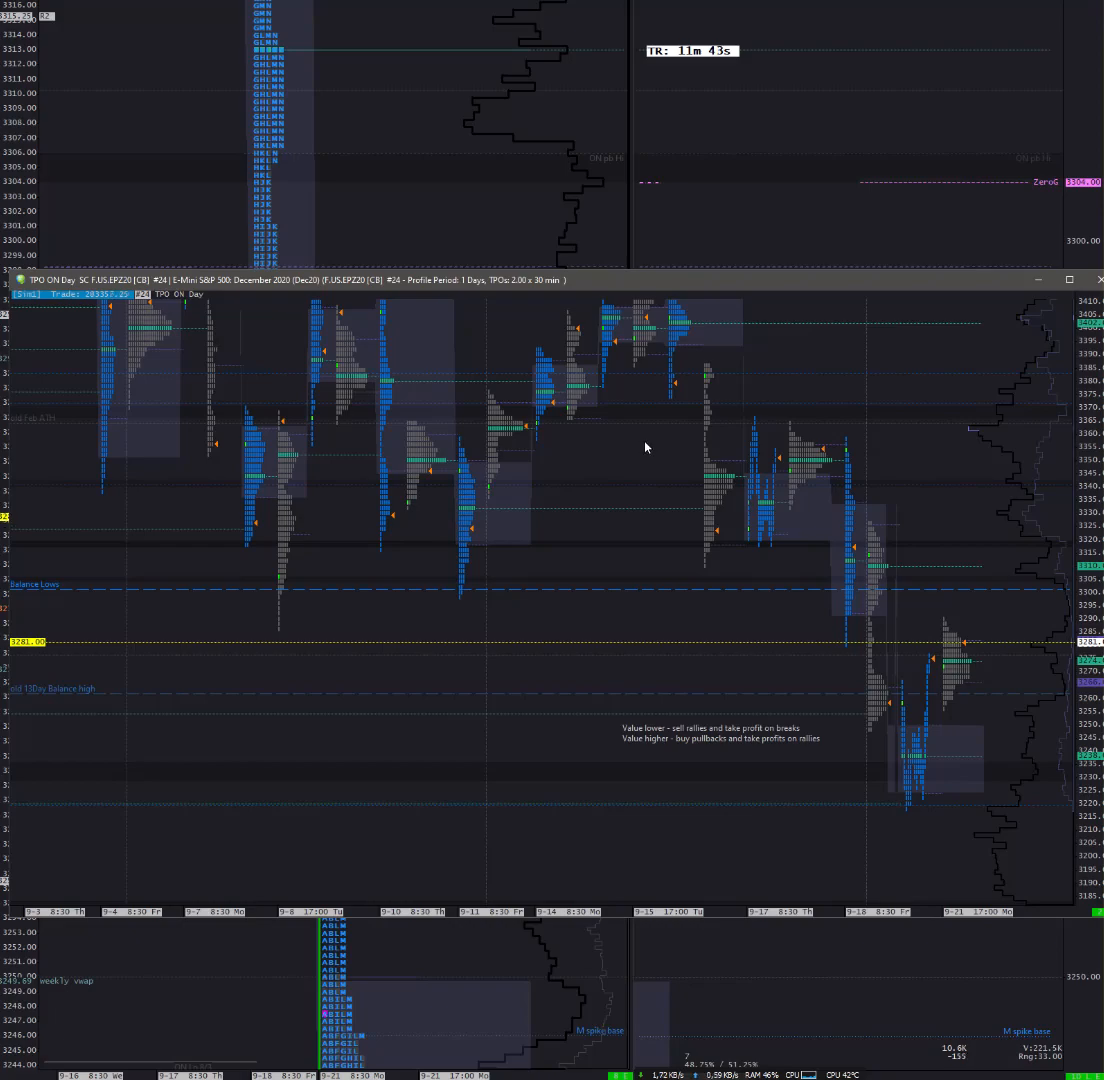
scroll(700, 475, "up", 2)
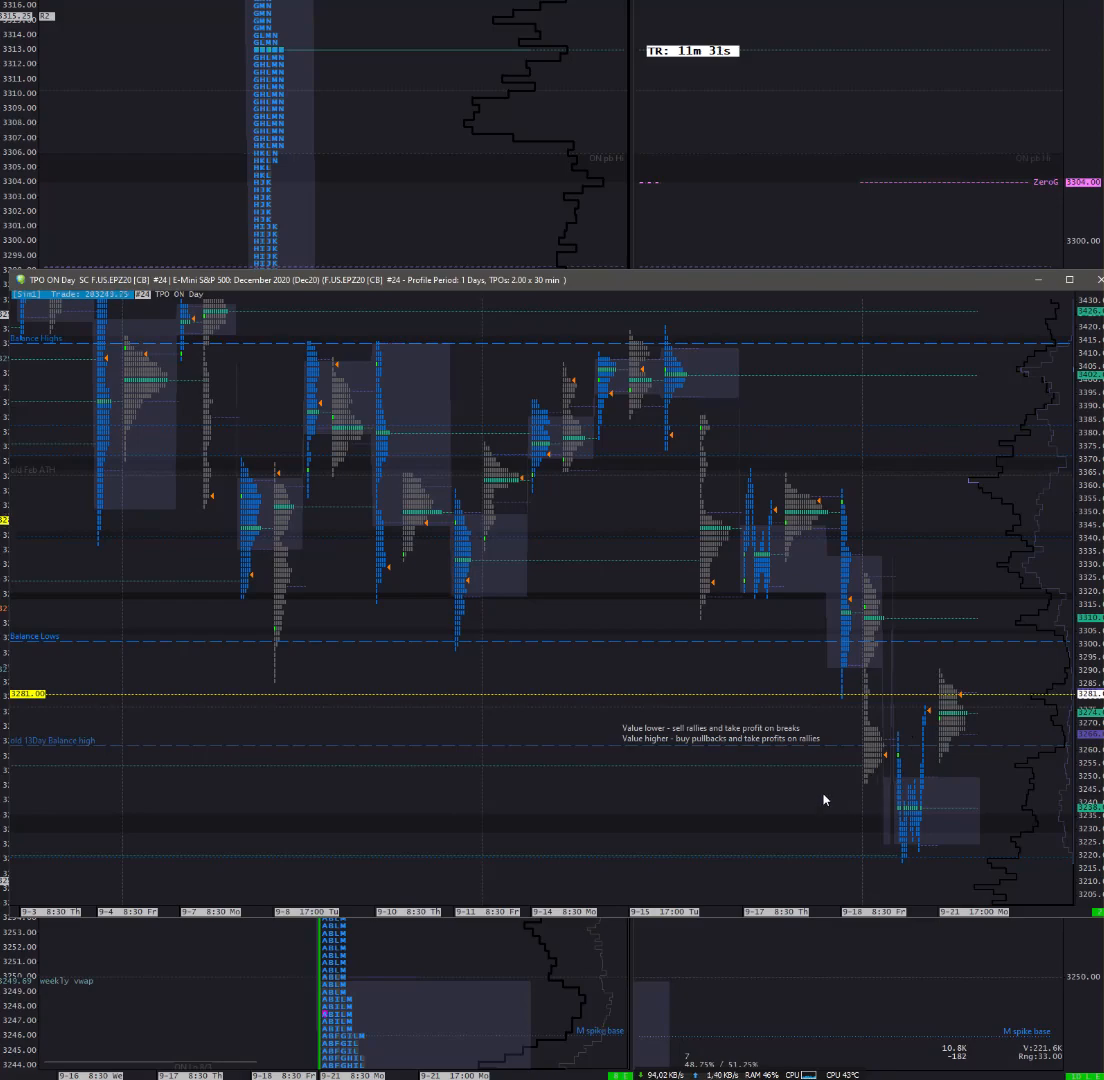
mouse_move(820, 798)
left_mouse_down()
mouse_move(779, 774)
mouse_move(811, 836)
left_mouse_up()
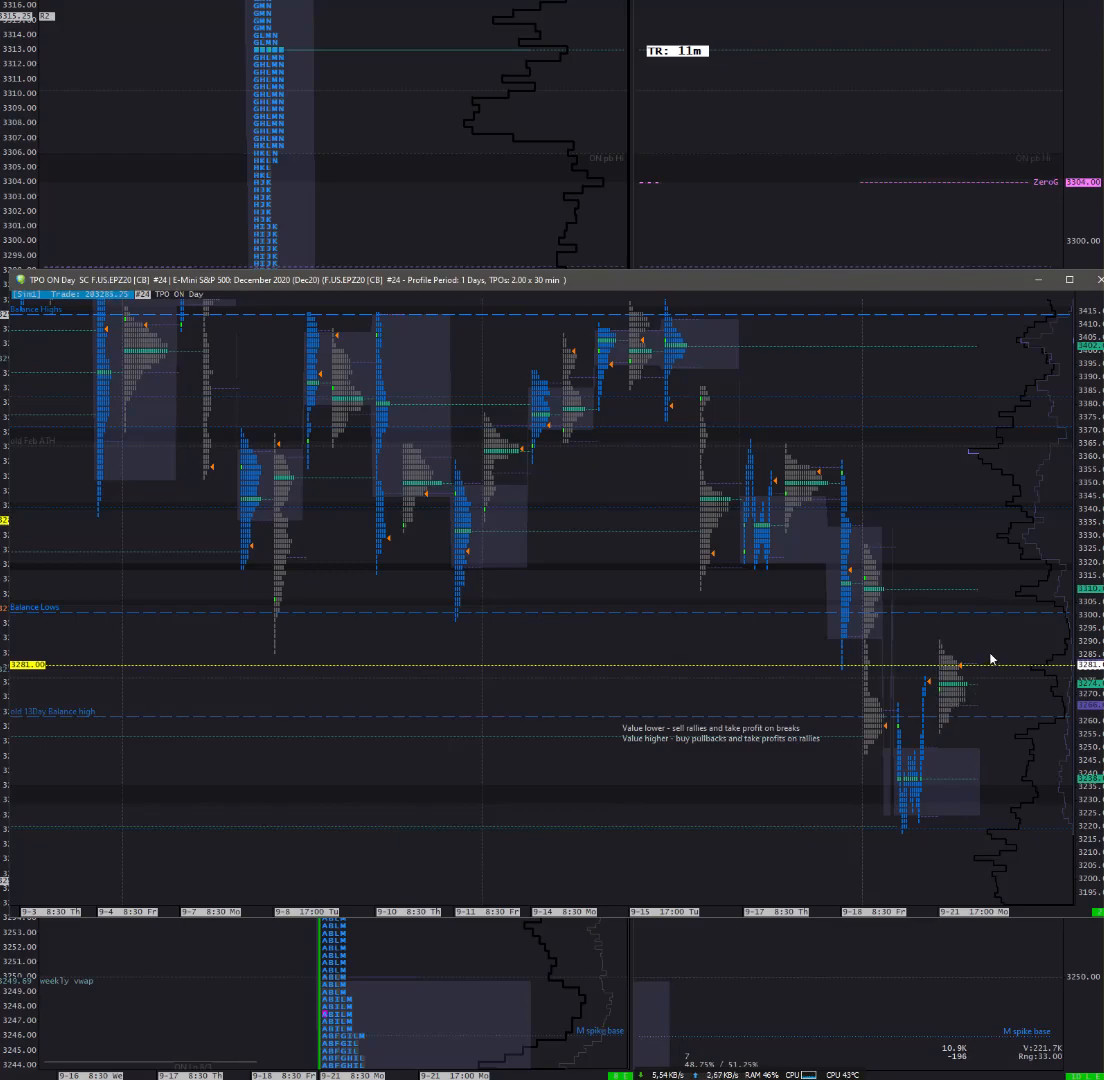
left_click_drag(993, 641, 965, 639)
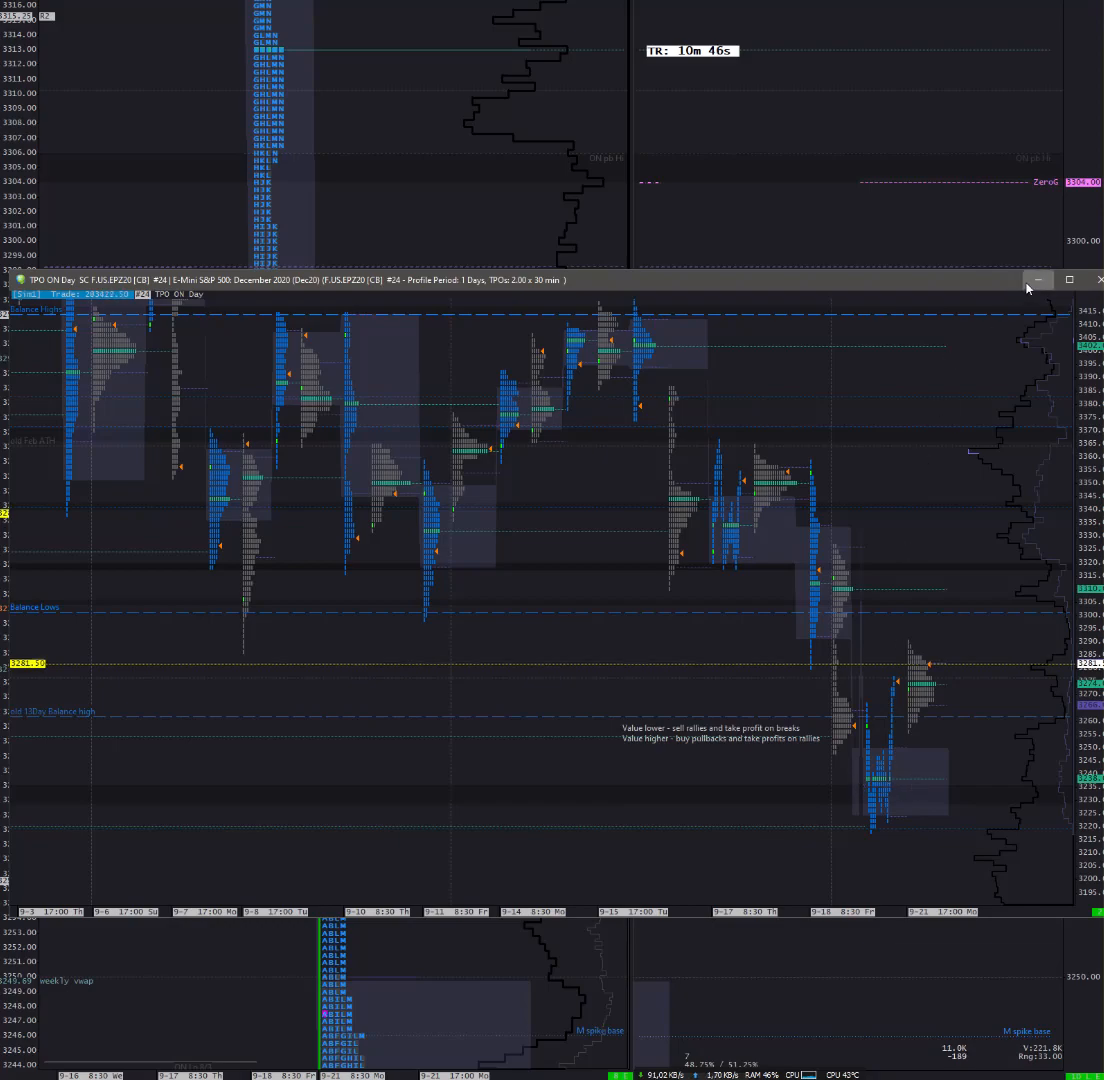
left_click(895, 240)
scroll(475, 810, "down", 2)
scroll(482, 520, "down", 4)
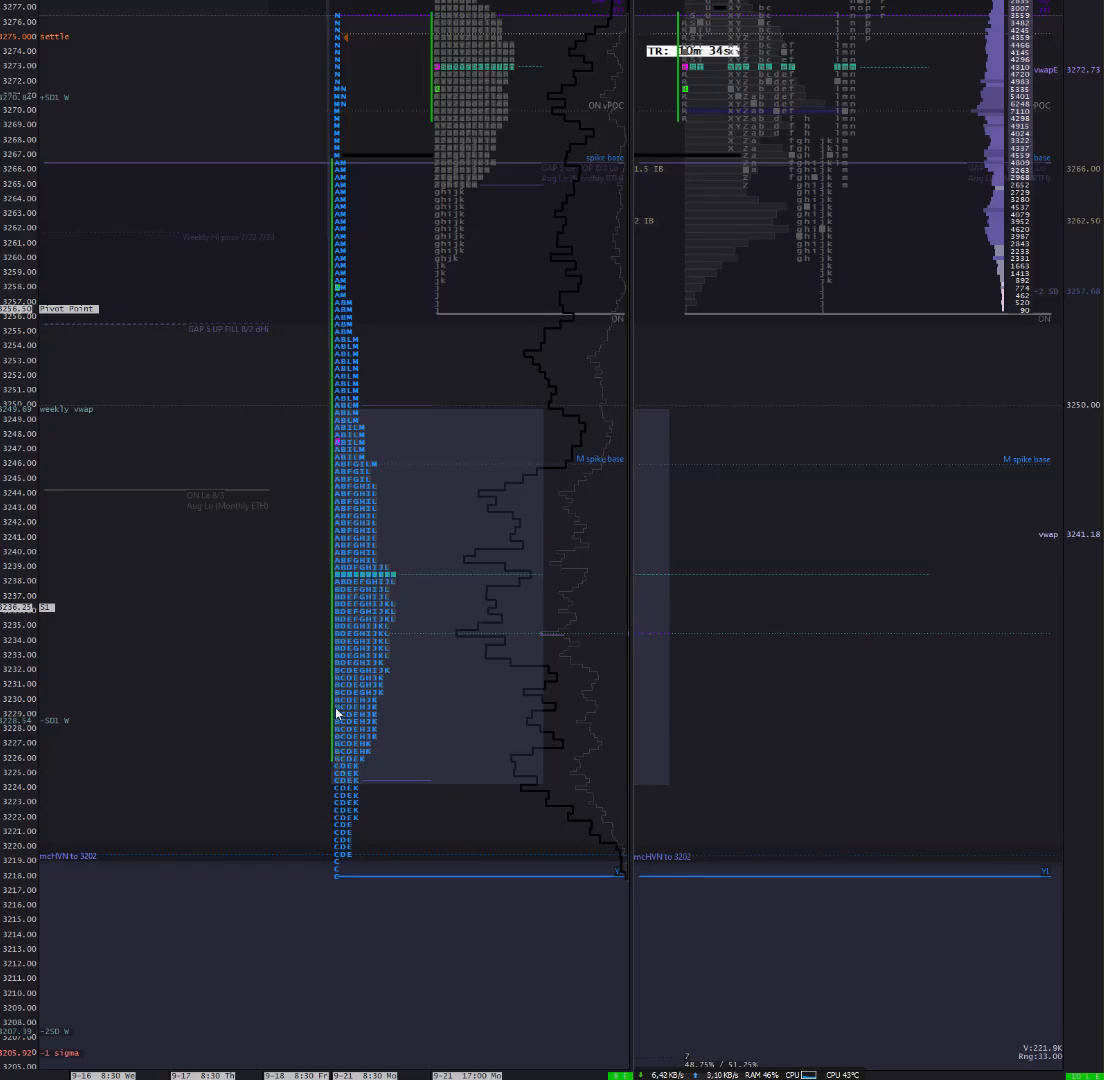
scroll(273, 600, "up", 5)
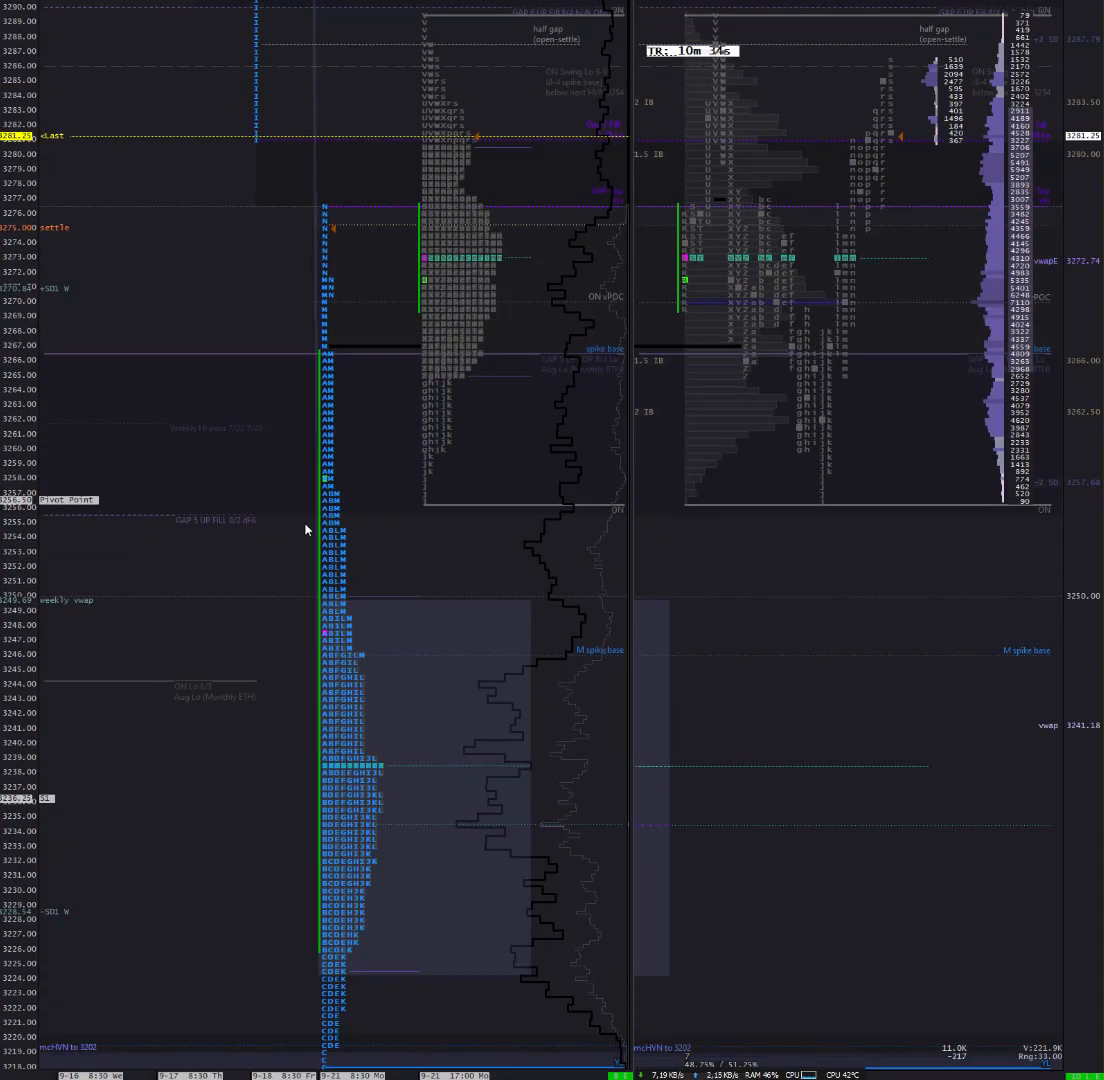
Step: Pan up past 3308 to bring the singles fill near 3318 into view
left_click_drag(246, 279, 238, 546)
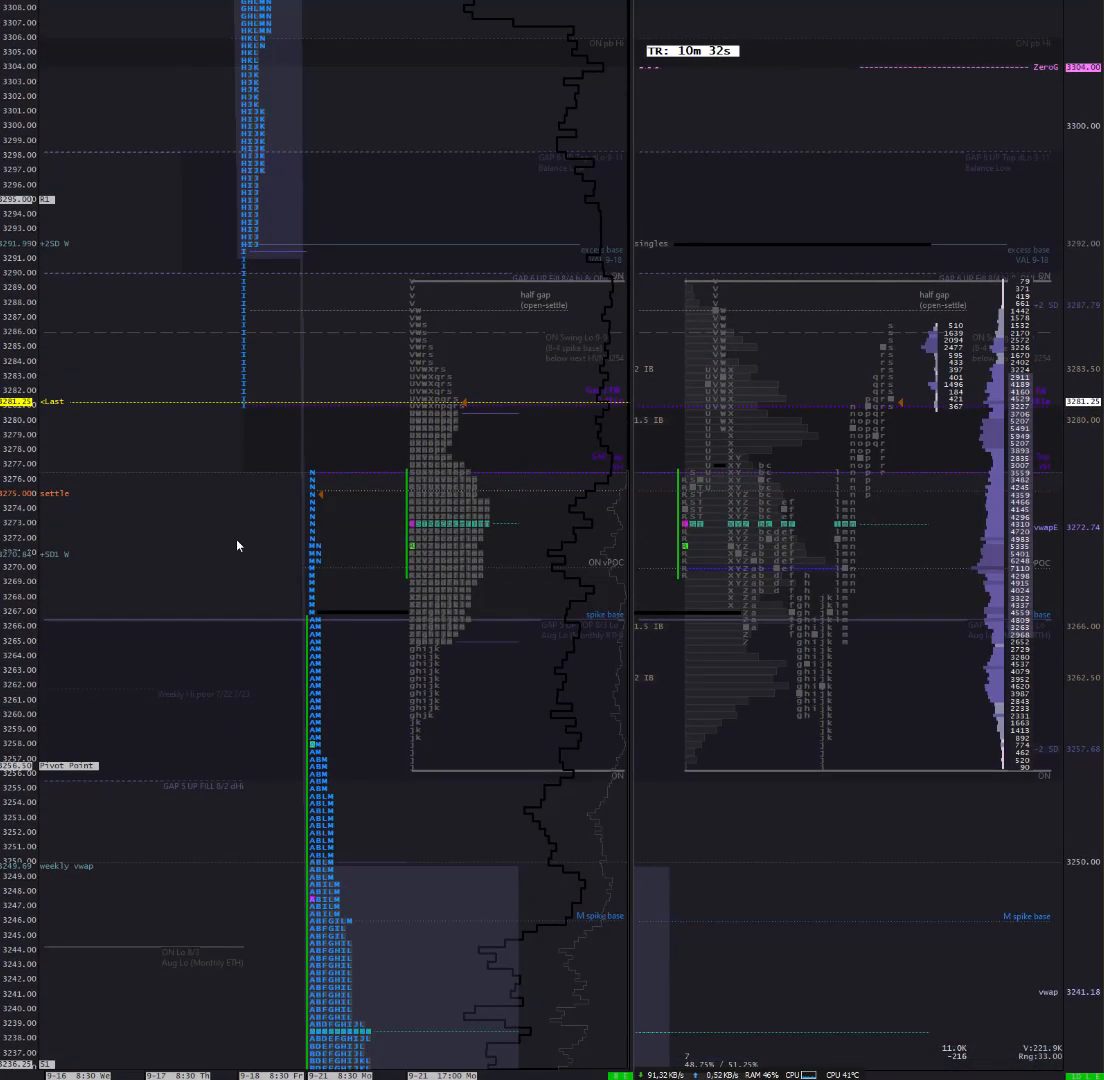
left_click_drag(185, 375, 174, 544)
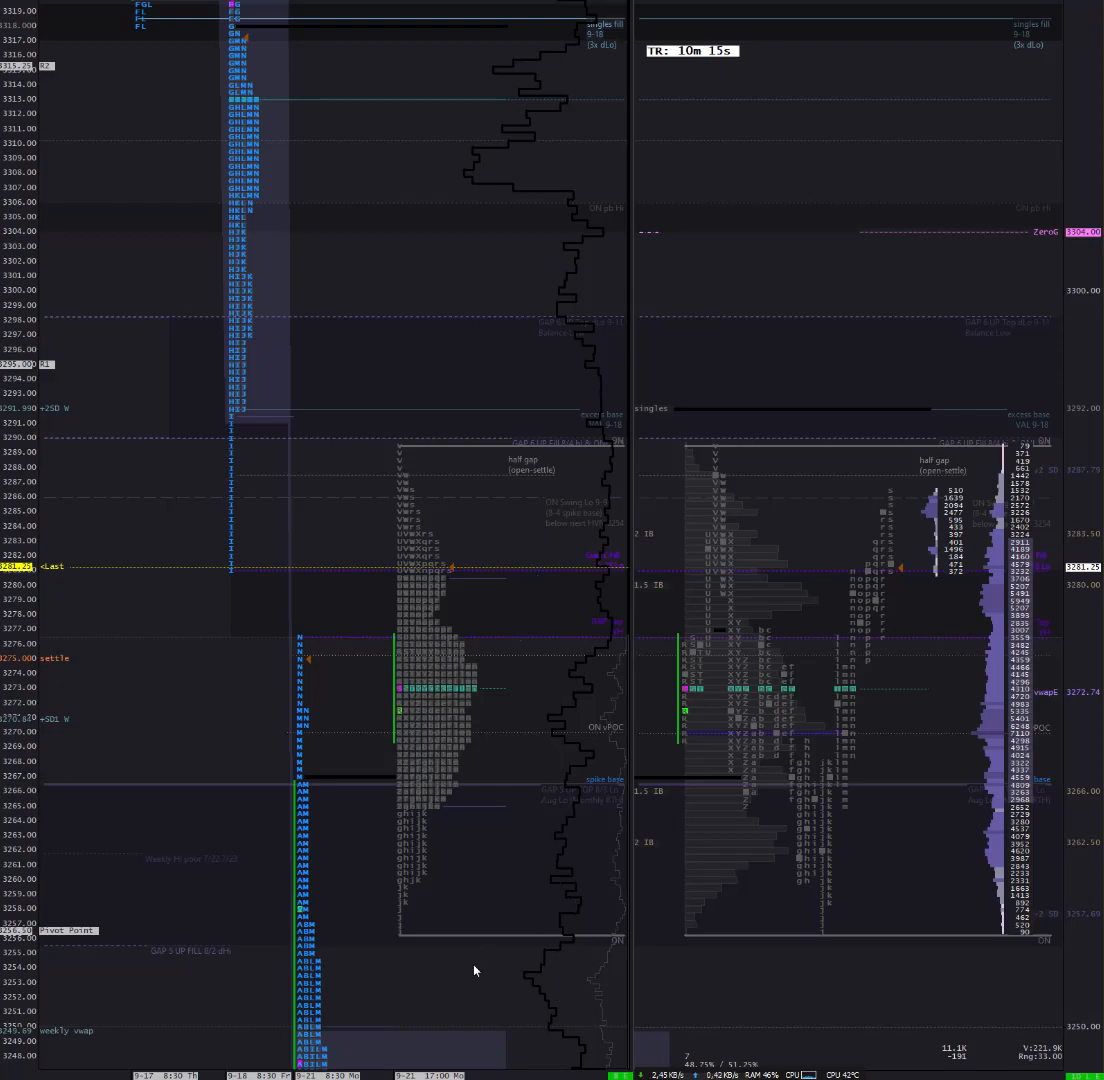
Step: Pan back down until the mcHVN to 3202 line near 3219 shows
left_click_drag(480, 998, 480, 826)
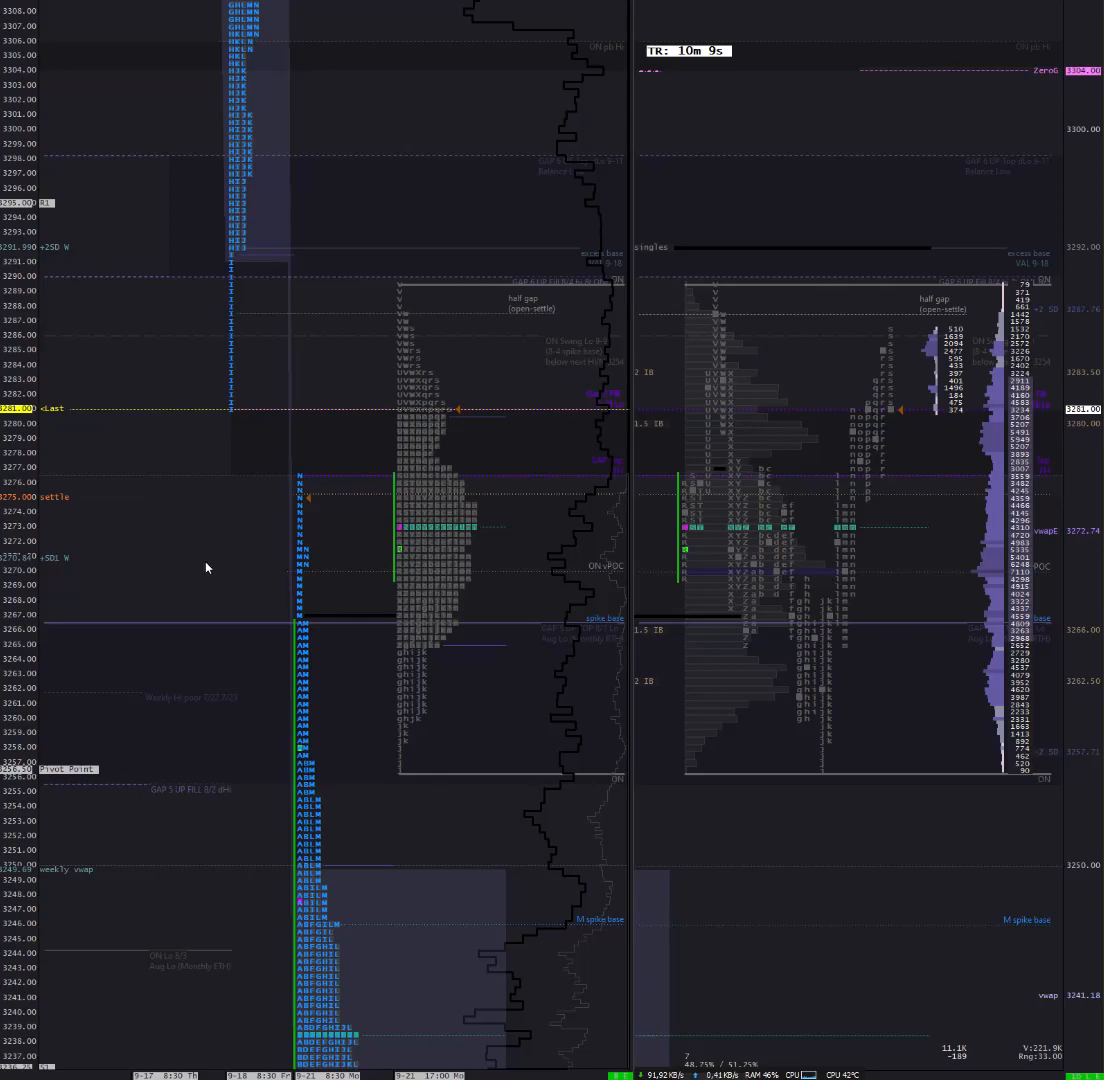
left_click_drag(399, 831, 377, 572)
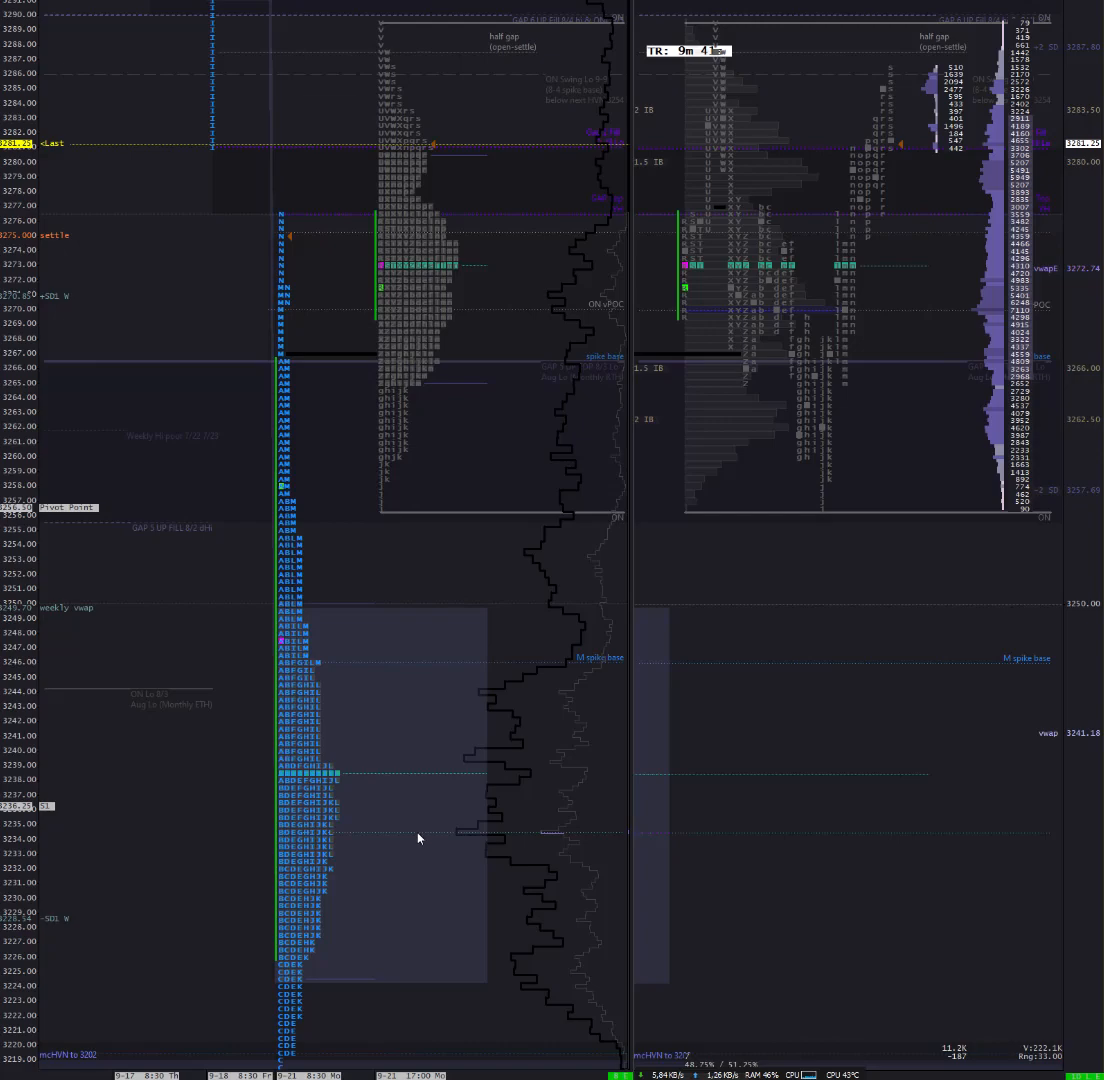
Step: Peek just below 3219, then pan up to show the overnight high and ZeroG level near 3304
left_click_drag(512, 892, 525, 862)
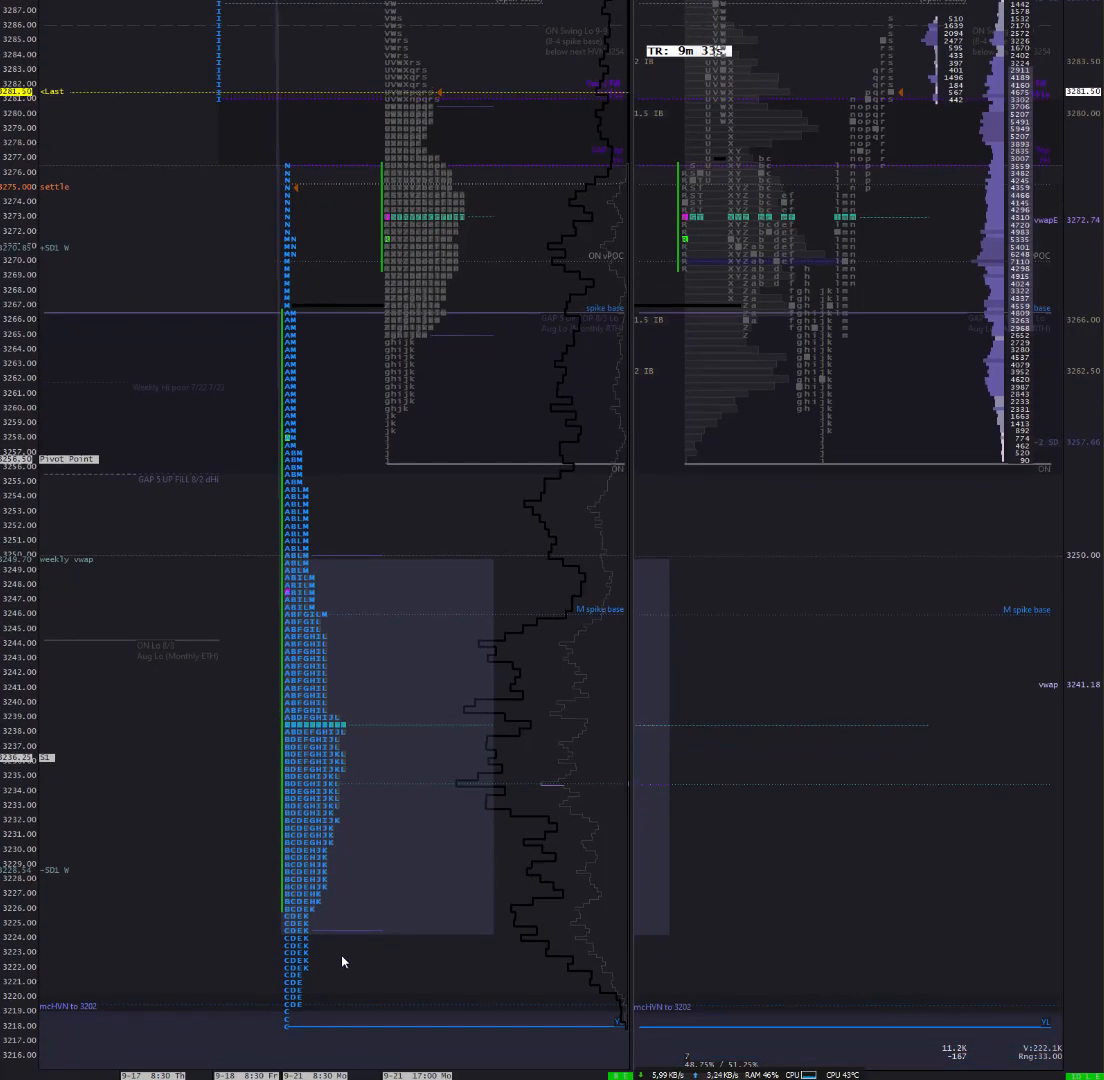
mouse_move(342, 978)
left_mouse_down()
mouse_move(387, 941)
mouse_move(365, 880)
left_mouse_up()
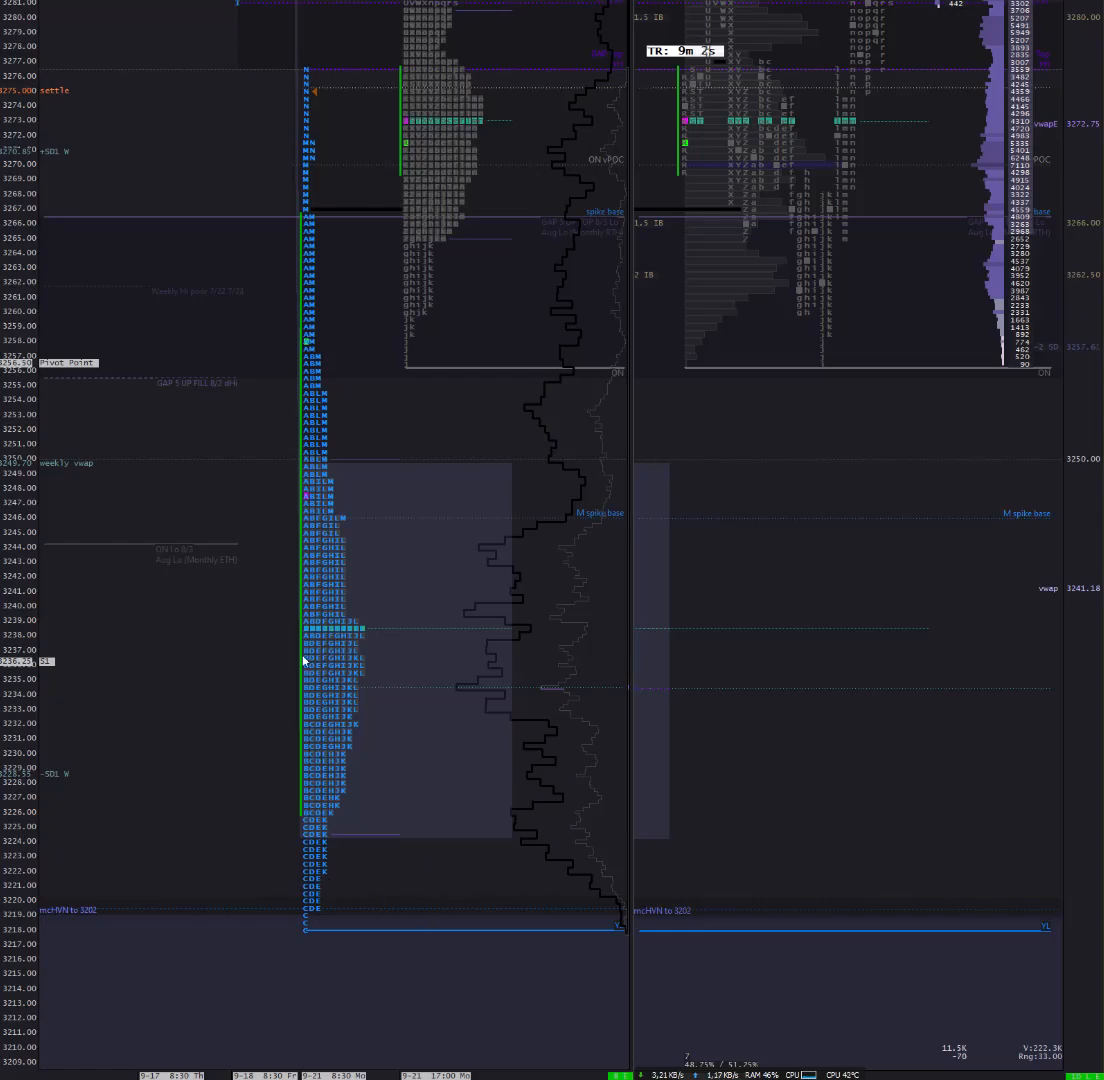
left_click_drag(241, 495, 237, 868)
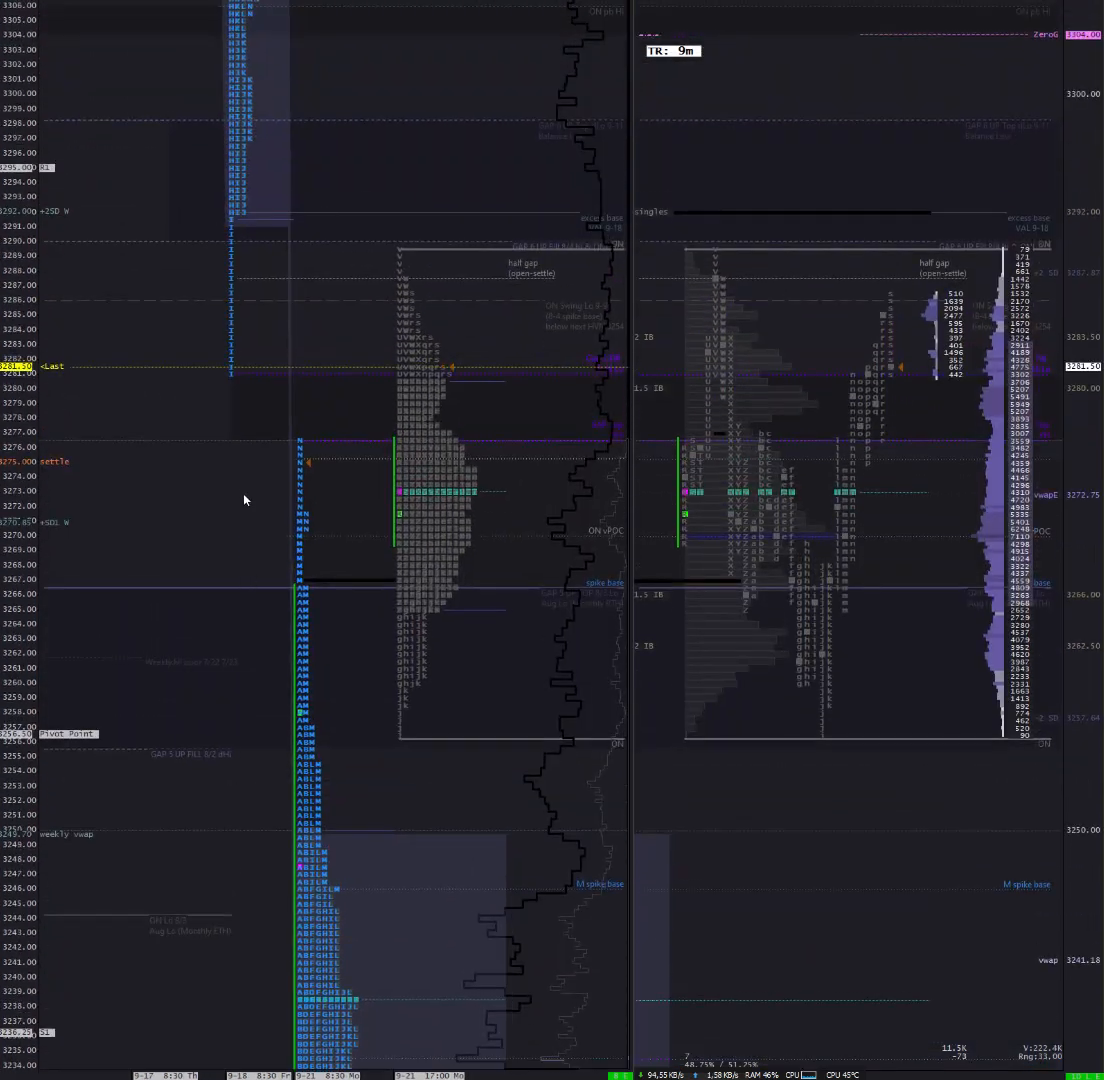
left_click_drag(244, 500, 208, 767)
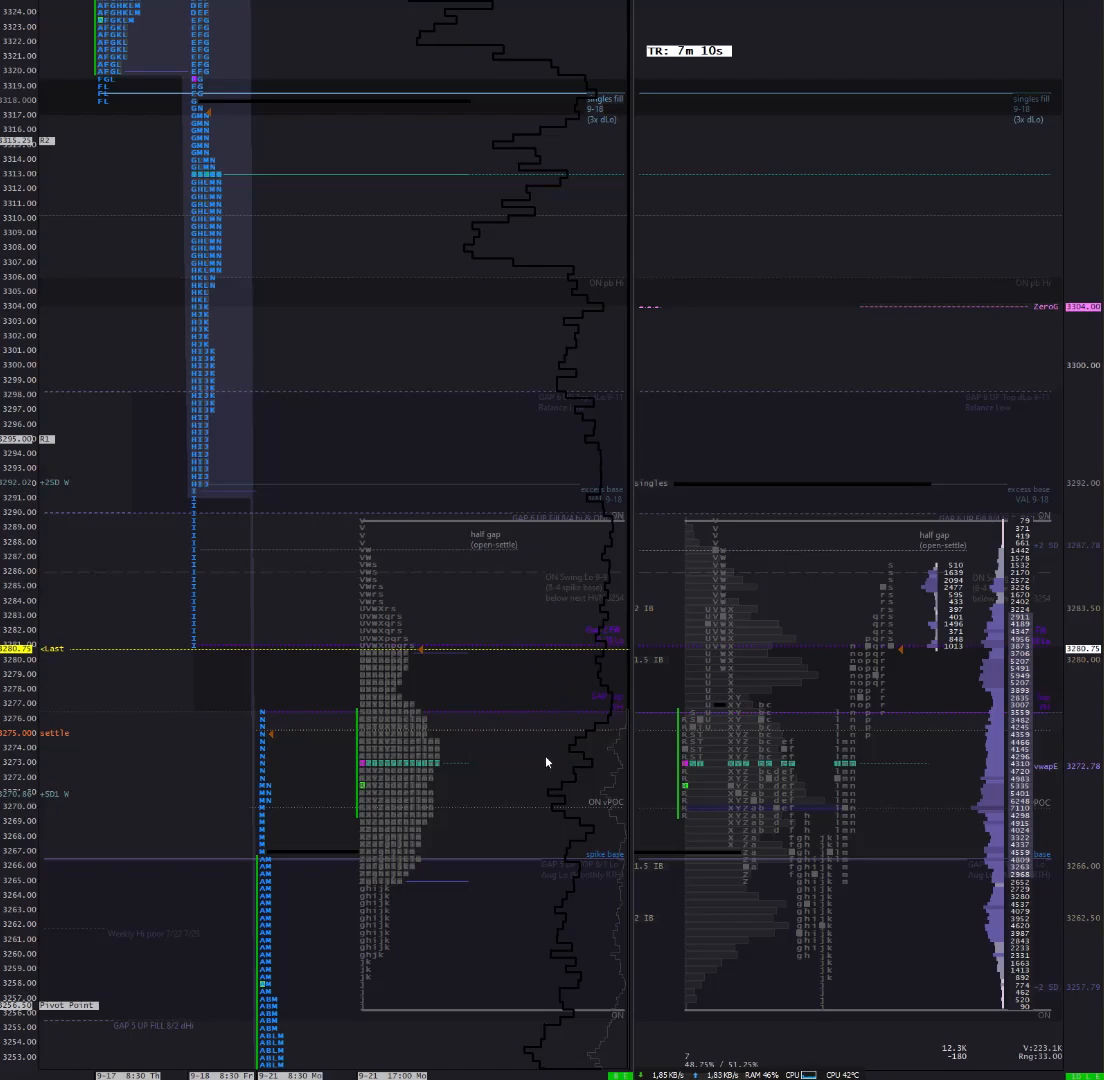
left_click_drag(207, 796, 207, 528)
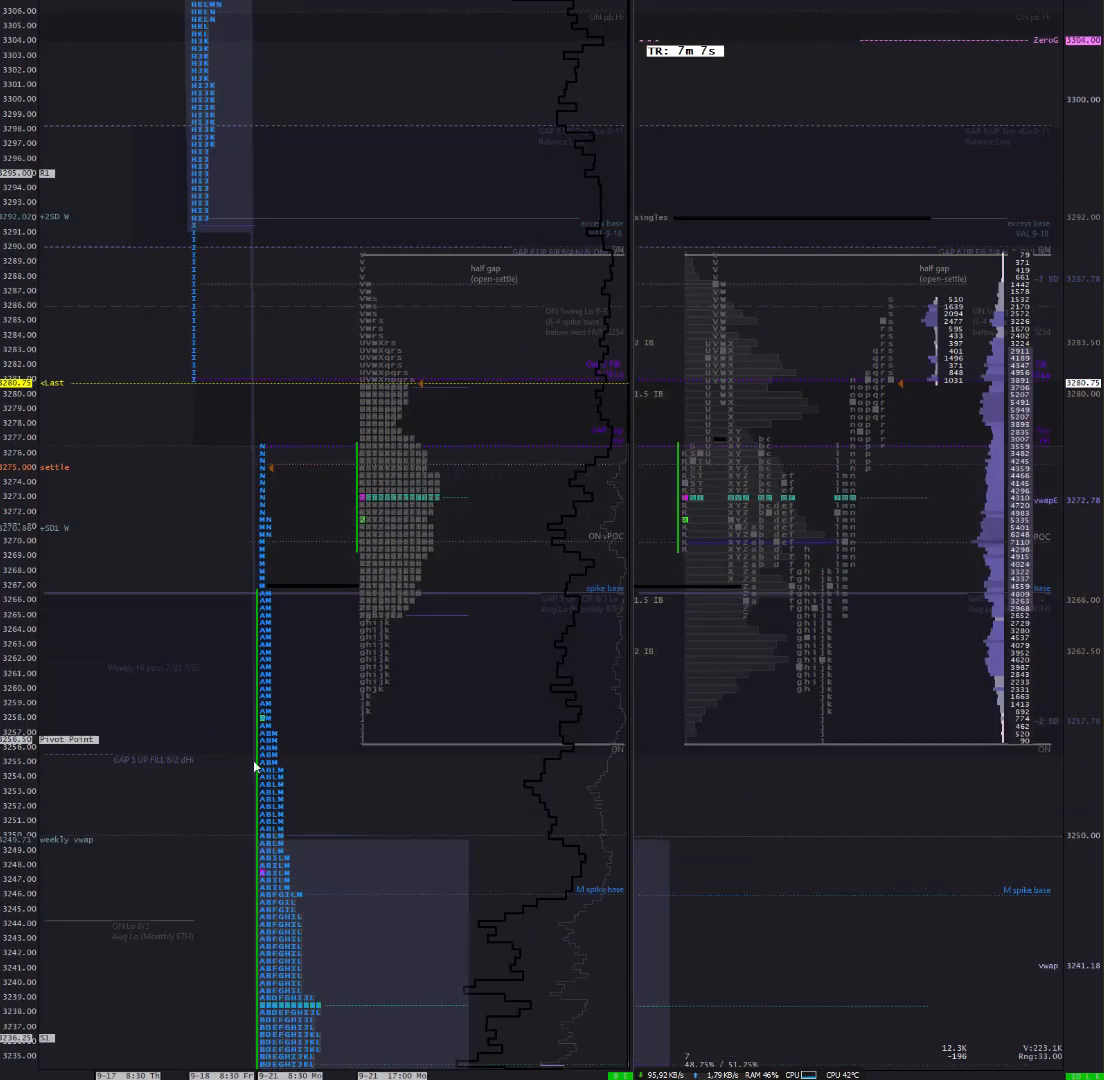
Step: Pan down toward the mcHVN line, then back up to check the highs near the 3318 singles
left_click_drag(172, 888, 202, 653)
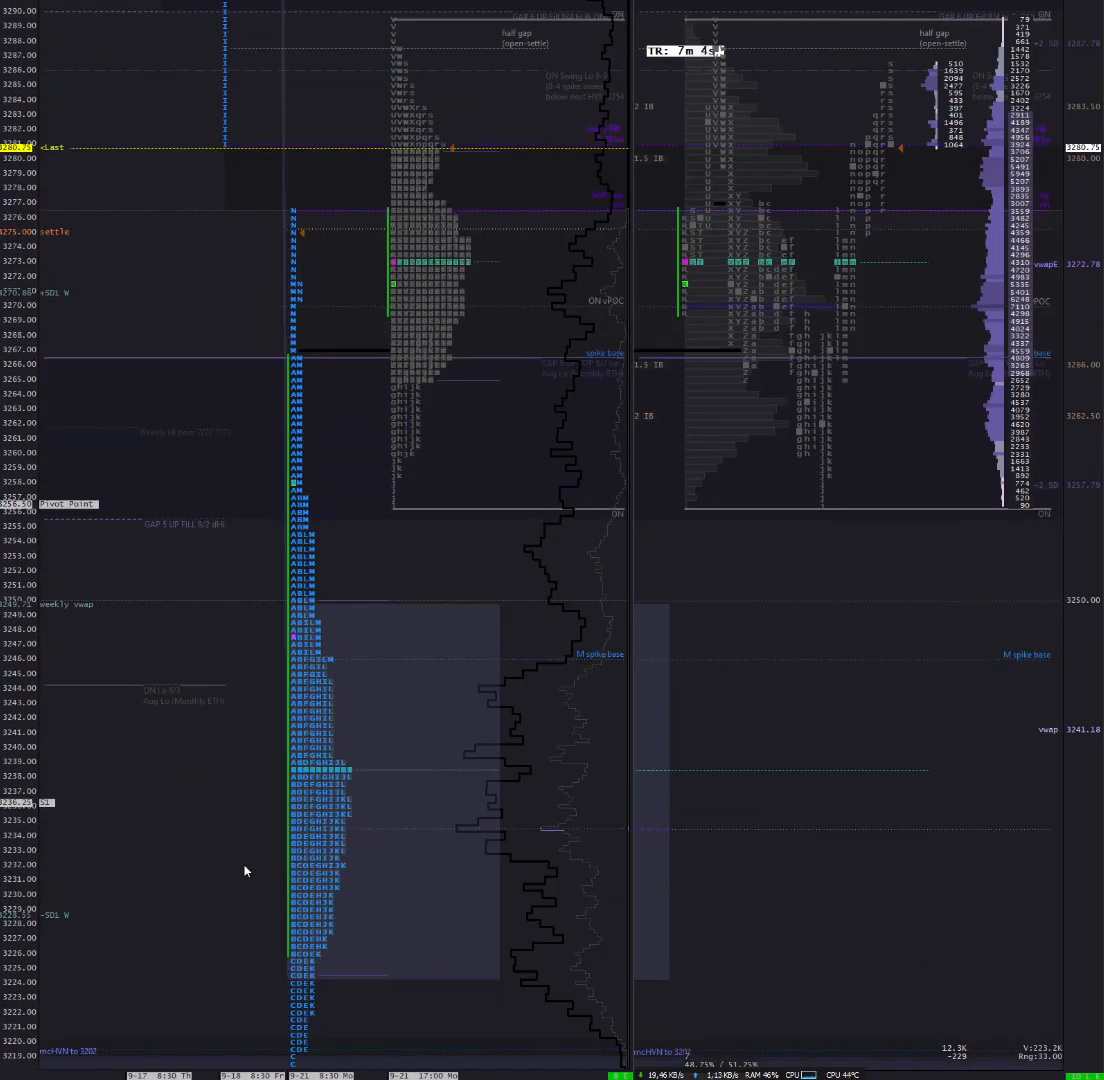
left_click_drag(245, 871, 217, 550)
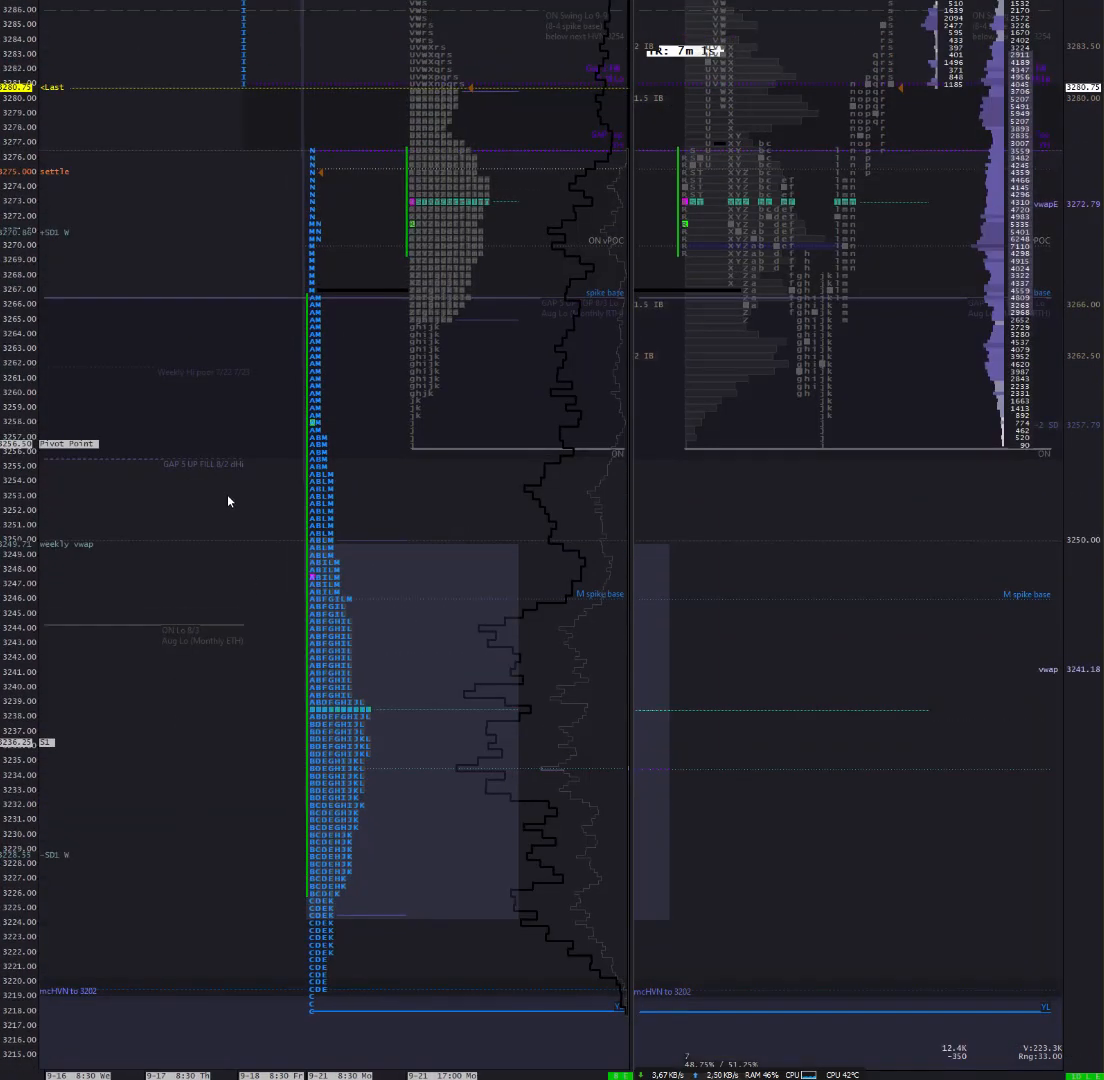
left_click_drag(233, 215, 192, 713)
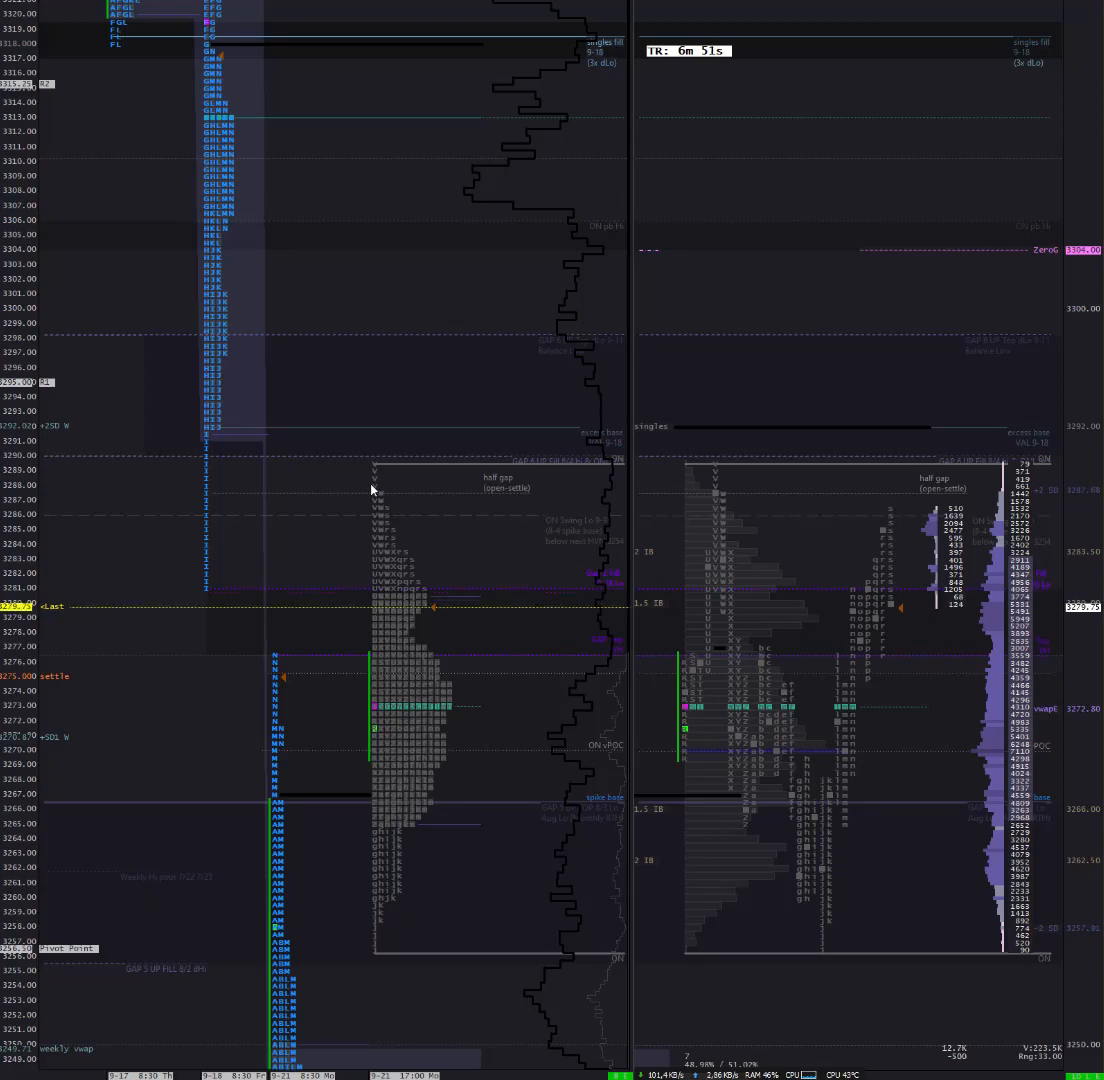
Step: Pan down through 3234 until prices around 3209 and the lower references are visible
left_click_drag(222, 757, 209, 560)
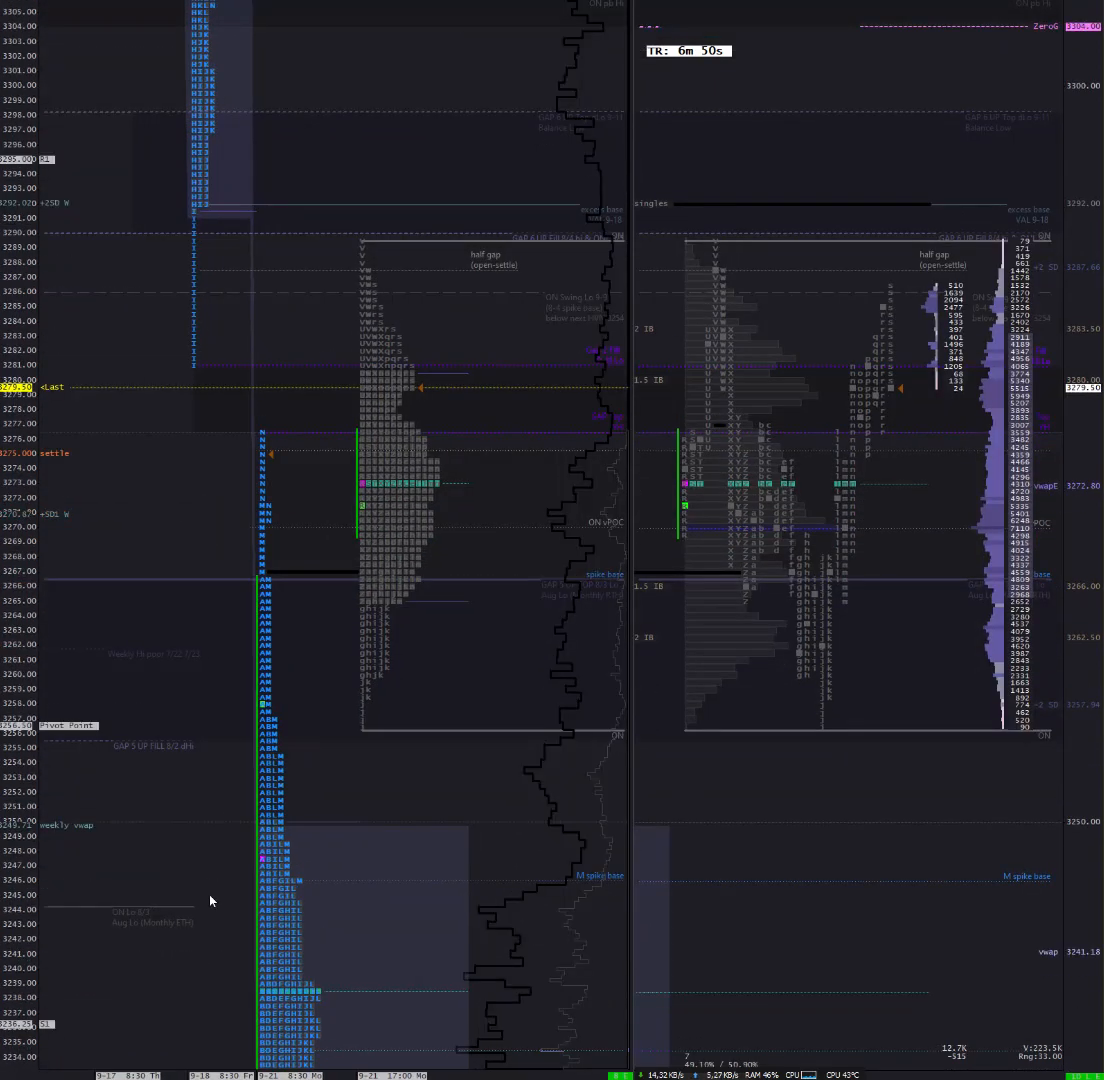
left_click_drag(210, 900, 205, 698)
mouse_move(187, 915)
left_mouse_down()
mouse_move(193, 754)
mouse_move(201, 810)
left_mouse_up()
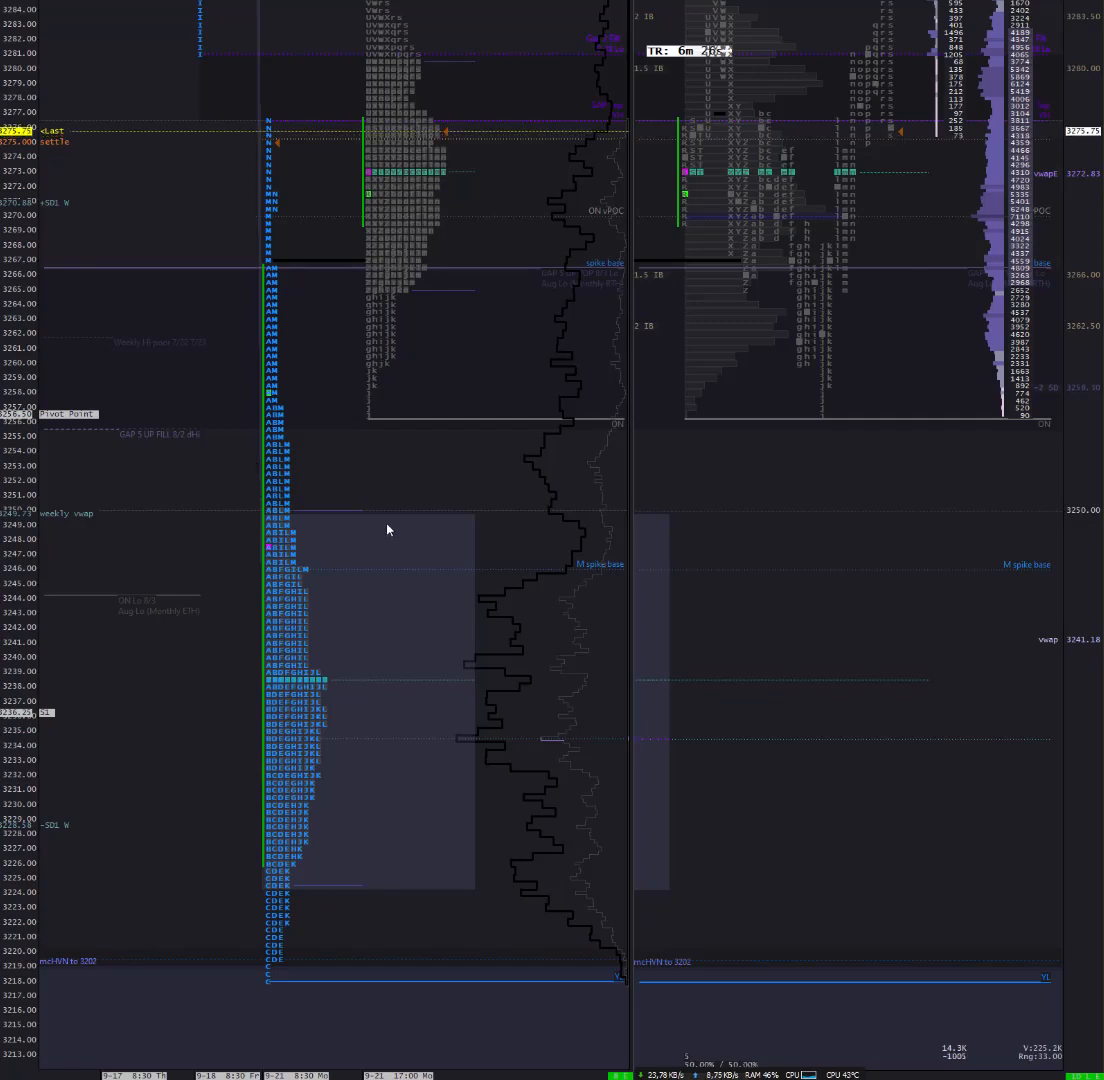
Step: Pan up so the price axis shows to about 3309 with the ZeroG level near 3304
left_click_drag(397, 471, 401, 841)
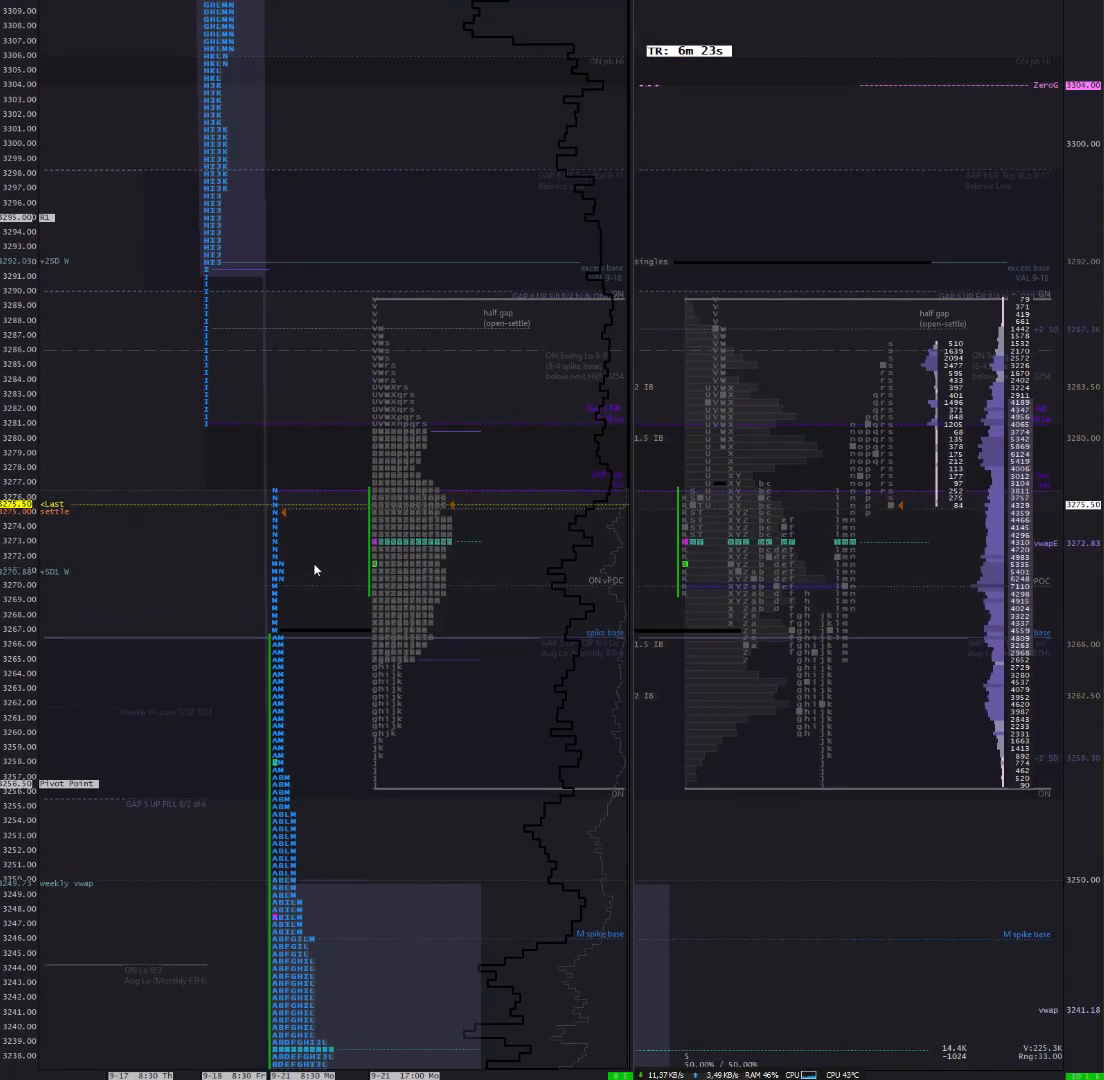